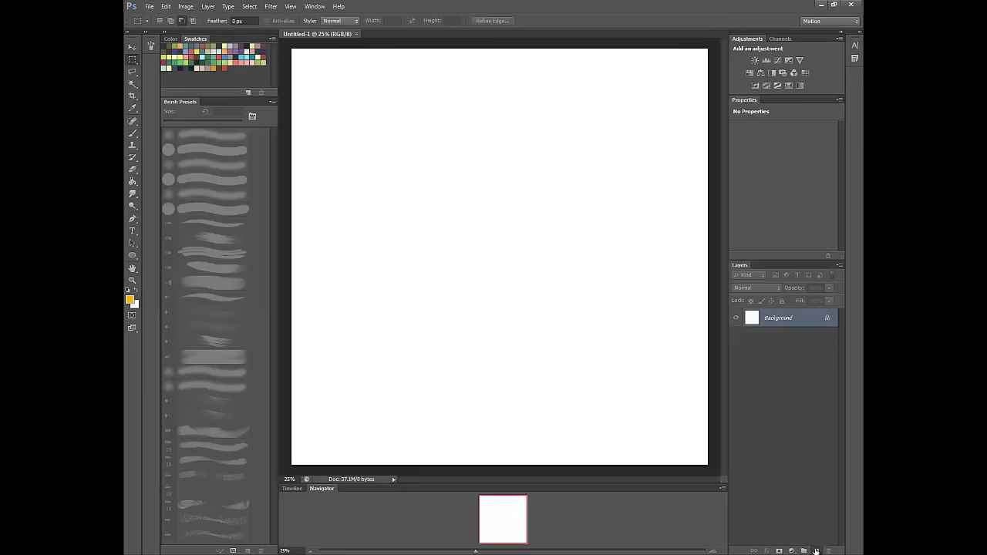
Add a new layer and set up the 50 px Brush with a dark purple foreground color
{"action": "left_click", "coordinate": [815, 550]}
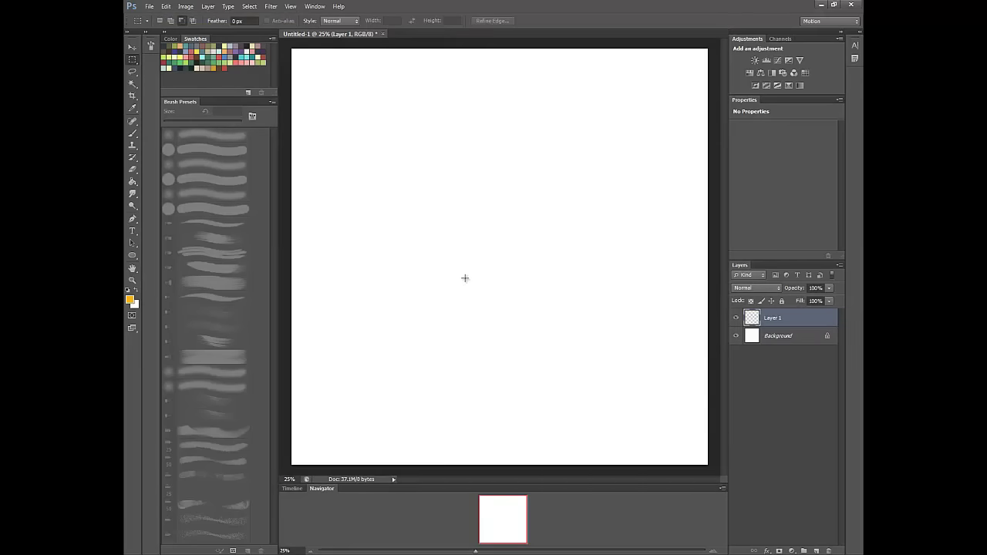
{"action": "left_click", "coordinate": [136, 134]}
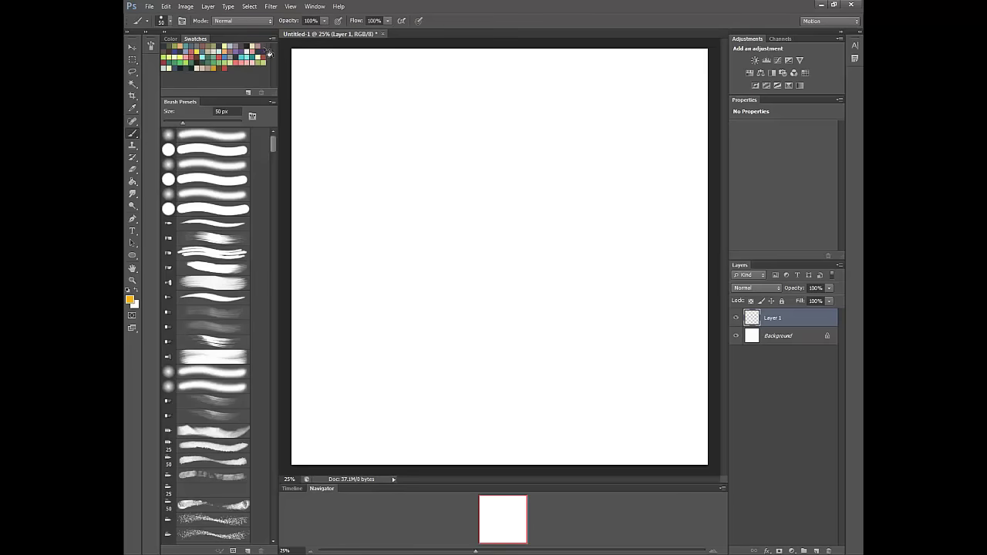
{"action": "key", "text": "d"}
{"action": "mouse_move", "coordinate": [428, 193]}
{"action": "left_mouse_down"}
{"action": "mouse_move", "coordinate": [418, 223]}
{"action": "mouse_move", "coordinate": [438, 177]}
{"action": "mouse_move", "coordinate": [427, 184]}
{"action": "mouse_move", "coordinate": [443, 175]}
{"action": "mouse_move", "coordinate": [416, 148]}
{"action": "mouse_move", "coordinate": [410, 165]}
{"action": "mouse_move", "coordinate": [524, 200]}
{"action": "left_mouse_up"}
{"action": "left_click_drag", "start_coordinate": [428, 176], "coordinate": [524, 202]}
{"action": "mouse_move", "coordinate": [416, 223]}
{"action": "left_mouse_down"}
{"action": "mouse_move", "coordinate": [463, 319]}
{"action": "mouse_move", "coordinate": [564, 255]}
{"action": "left_mouse_up"}
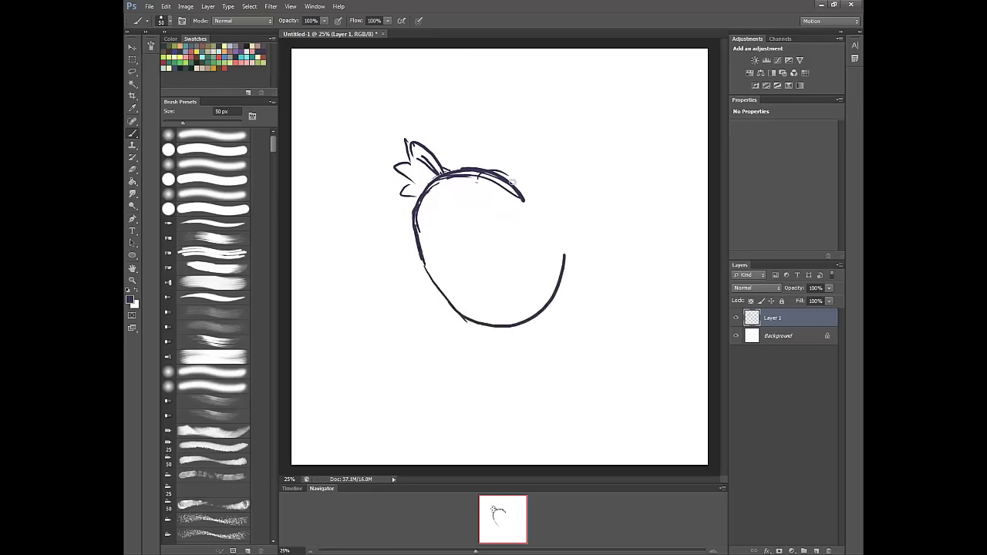
{"action": "mouse_move", "coordinate": [512, 181]}
{"action": "left_mouse_down"}
{"action": "mouse_move", "coordinate": [559, 285]}
{"action": "mouse_move", "coordinate": [487, 324]}
{"action": "left_mouse_up"}
{"action": "left_click_drag", "start_coordinate": [475, 167], "coordinate": [543, 206]}
{"action": "mouse_move", "coordinate": [439, 171]}
{"action": "left_mouse_down"}
{"action": "mouse_move", "coordinate": [544, 155]}
{"action": "mouse_move", "coordinate": [544, 198]}
{"action": "mouse_move", "coordinate": [499, 210]}
{"action": "left_mouse_up"}
{"action": "left_click_drag", "start_coordinate": [539, 162], "coordinate": [493, 184]}
{"action": "left_click_drag", "start_coordinate": [449, 213], "coordinate": [460, 203]}
{"action": "mouse_move", "coordinate": [430, 204]}
{"action": "left_mouse_down"}
{"action": "mouse_move", "coordinate": [494, 220]}
{"action": "mouse_move", "coordinate": [485, 242]}
{"action": "mouse_move", "coordinate": [437, 220]}
{"action": "left_mouse_up"}
{"action": "mouse_move", "coordinate": [426, 219]}
{"action": "left_mouse_down"}
{"action": "mouse_move", "coordinate": [423, 228]}
{"action": "mouse_move", "coordinate": [484, 230]}
{"action": "mouse_move", "coordinate": [455, 280]}
{"action": "mouse_move", "coordinate": [428, 247]}
{"action": "mouse_move", "coordinate": [433, 261]}
{"action": "mouse_move", "coordinate": [484, 259]}
{"action": "left_mouse_up"}
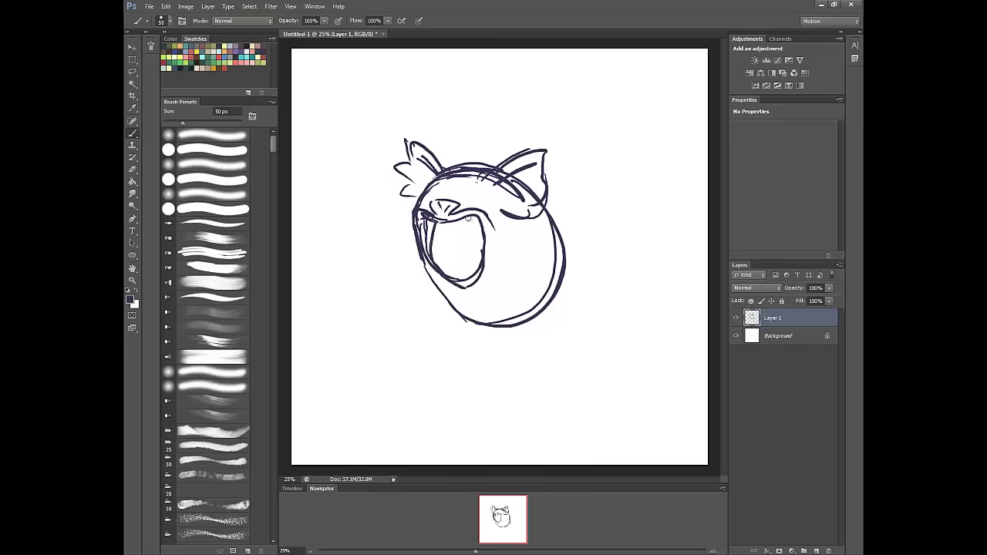
{"action": "left_click_drag", "start_coordinate": [468, 217], "coordinate": [483, 249]}
{"action": "key", "text": "Delete"}
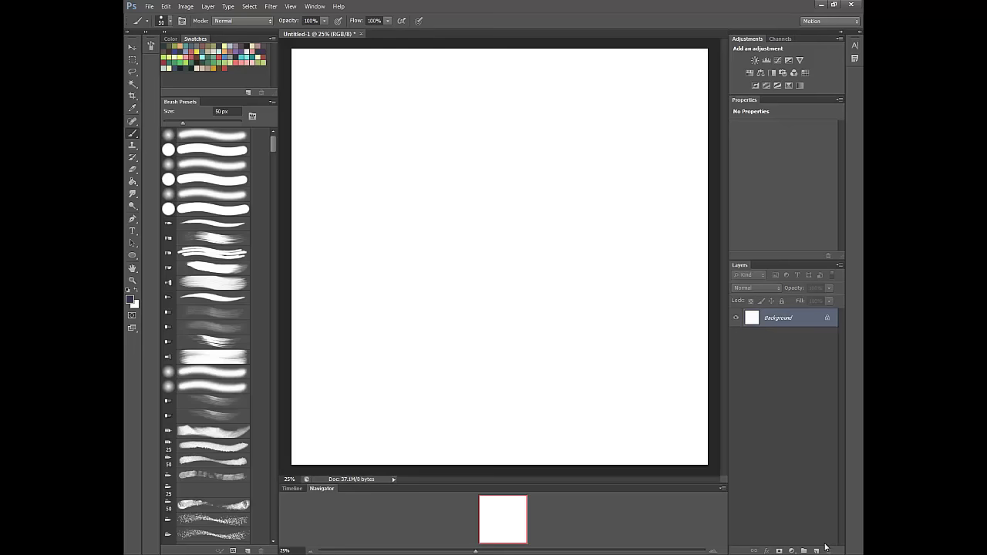
Add a new layer and sketch a large egg-shaped body outline in the upper middle of the canvas
{"action": "left_click", "coordinate": [817, 549]}
{"action": "mouse_move", "coordinate": [482, 147]}
{"action": "left_mouse_down"}
{"action": "mouse_move", "coordinate": [402, 214]}
{"action": "mouse_move", "coordinate": [398, 283]}
{"action": "mouse_move", "coordinate": [415, 308]}
{"action": "mouse_move", "coordinate": [527, 185]}
{"action": "mouse_move", "coordinate": [525, 290]}
{"action": "mouse_move", "coordinate": [520, 299]}
{"action": "mouse_move", "coordinate": [504, 149]}
{"action": "left_mouse_up"}
{"action": "left_click_drag", "start_coordinate": [538, 201], "coordinate": [489, 145]}
{"action": "mouse_move", "coordinate": [531, 157]}
{"action": "left_mouse_down"}
{"action": "mouse_move", "coordinate": [500, 138]}
{"action": "mouse_move", "coordinate": [433, 152]}
{"action": "left_mouse_up"}
{"action": "left_click_drag", "start_coordinate": [466, 148], "coordinate": [447, 159]}
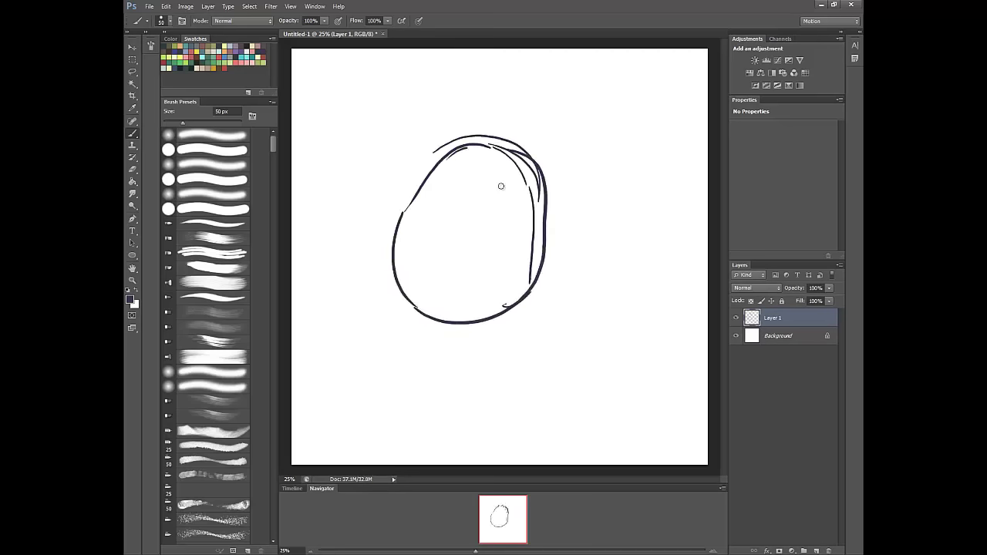
Sketch the snout with slanted nostrils, a wide open mouth and dark eyes near the top of the body
{"action": "mouse_move", "coordinate": [521, 180]}
{"action": "left_mouse_down"}
{"action": "mouse_move", "coordinate": [464, 176]}
{"action": "mouse_move", "coordinate": [477, 231]}
{"action": "mouse_move", "coordinate": [505, 227]}
{"action": "mouse_move", "coordinate": [524, 195]}
{"action": "mouse_move", "coordinate": [511, 162]}
{"action": "left_mouse_up"}
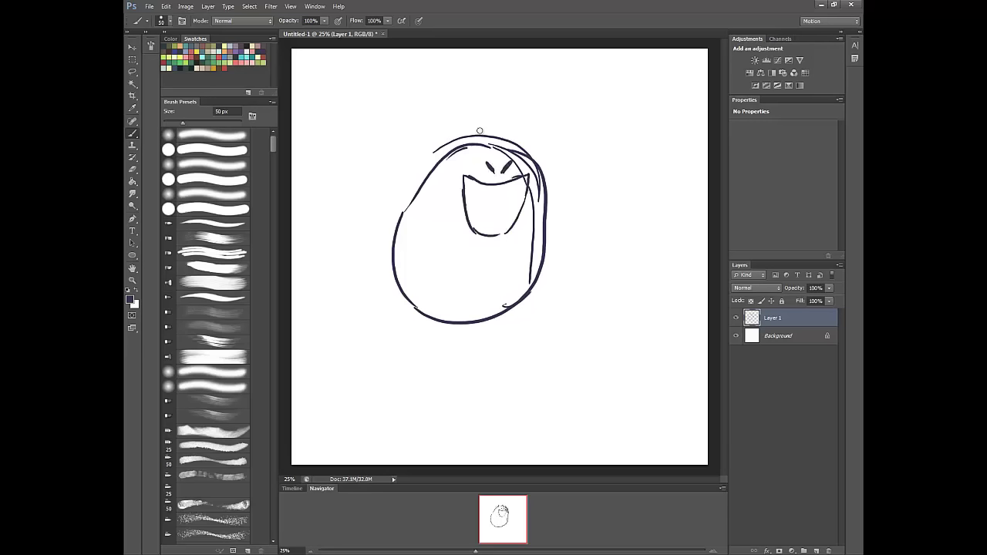
{"action": "left_click", "coordinate": [457, 157]}
{"action": "mouse_move", "coordinate": [466, 166]}
{"action": "left_mouse_down"}
{"action": "mouse_move", "coordinate": [445, 153]}
{"action": "mouse_move", "coordinate": [477, 165]}
{"action": "mouse_move", "coordinate": [455, 186]}
{"action": "left_mouse_up"}
{"action": "mouse_move", "coordinate": [475, 163]}
{"action": "left_mouse_down"}
{"action": "mouse_move", "coordinate": [452, 187]}
{"action": "mouse_move", "coordinate": [469, 147]}
{"action": "mouse_move", "coordinate": [443, 165]}
{"action": "mouse_move", "coordinate": [467, 148]}
{"action": "mouse_move", "coordinate": [506, 159]}
{"action": "mouse_move", "coordinate": [487, 207]}
{"action": "mouse_move", "coordinate": [511, 186]}
{"action": "left_mouse_up"}
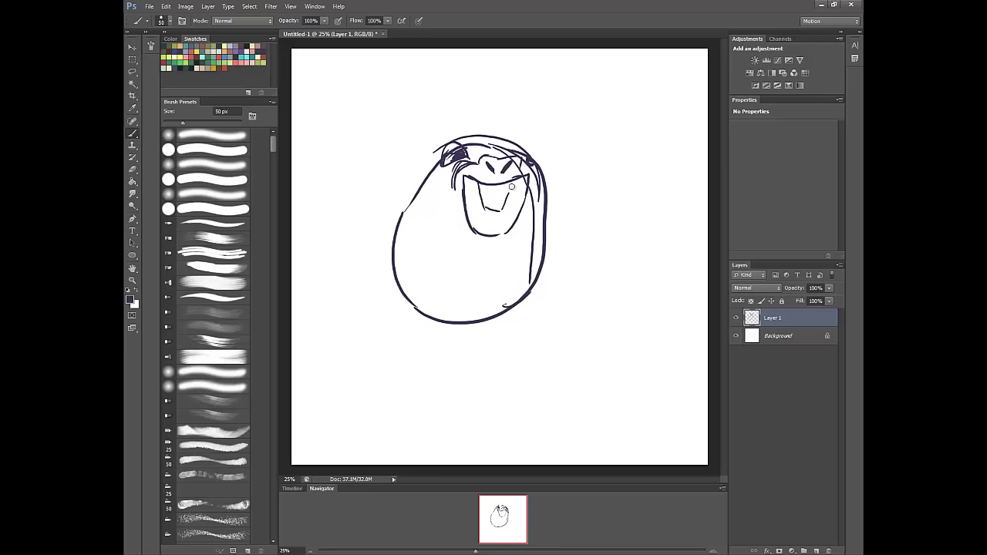
Sketch the long front teeth and redraw the open mouth with a rounder outline
{"action": "left_click_drag", "start_coordinate": [480, 232], "coordinate": [504, 232]}
{"action": "left_click_drag", "start_coordinate": [477, 183], "coordinate": [474, 229]}
{"action": "left_click_drag", "start_coordinate": [512, 185], "coordinate": [506, 229]}
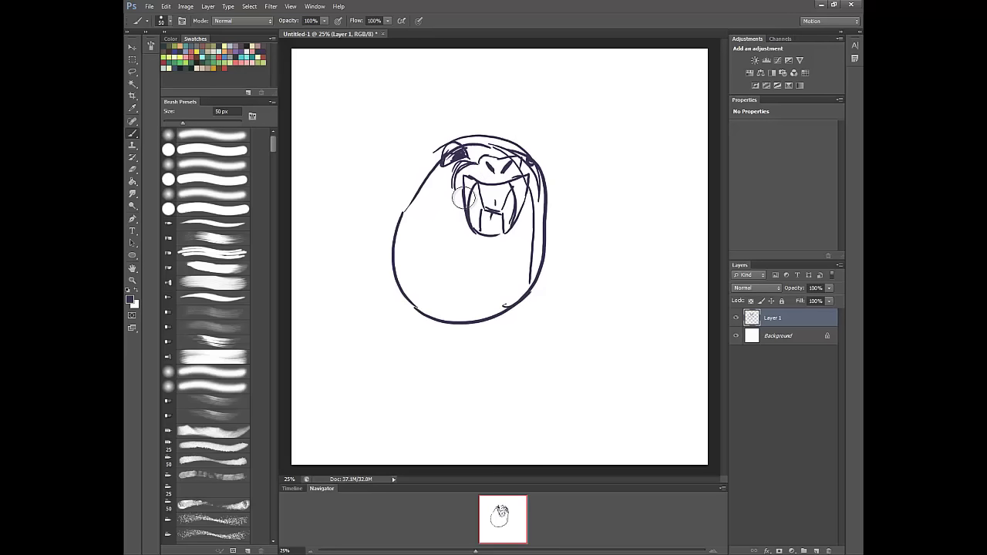
{"action": "mouse_move", "coordinate": [465, 174]}
{"action": "left_mouse_down"}
{"action": "mouse_move", "coordinate": [467, 231]}
{"action": "mouse_move", "coordinate": [518, 194]}
{"action": "left_mouse_up"}
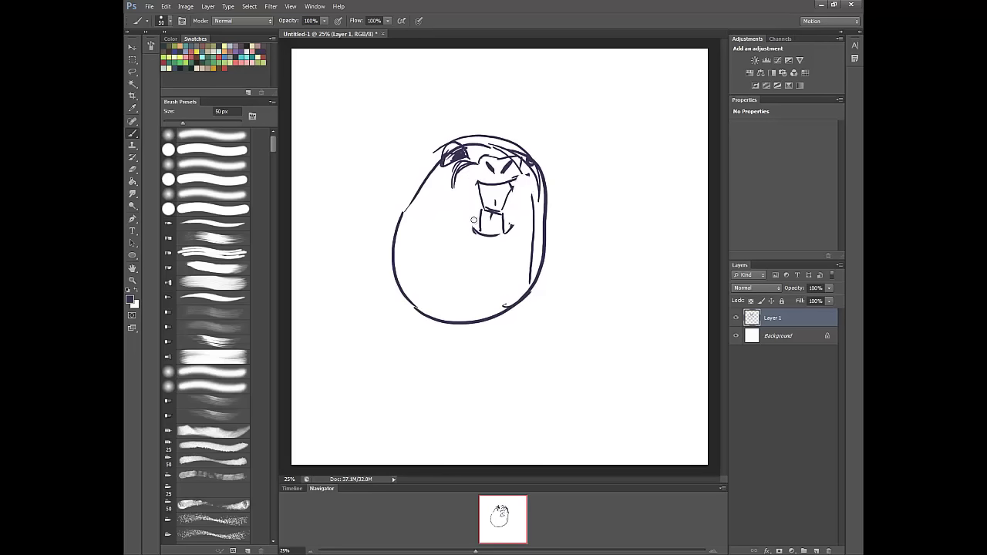
{"action": "mouse_move", "coordinate": [476, 232]}
{"action": "left_mouse_down"}
{"action": "mouse_move", "coordinate": [463, 194]}
{"action": "mouse_move", "coordinate": [477, 182]}
{"action": "mouse_move", "coordinate": [513, 226]}
{"action": "mouse_move", "coordinate": [515, 171]}
{"action": "left_mouse_up"}
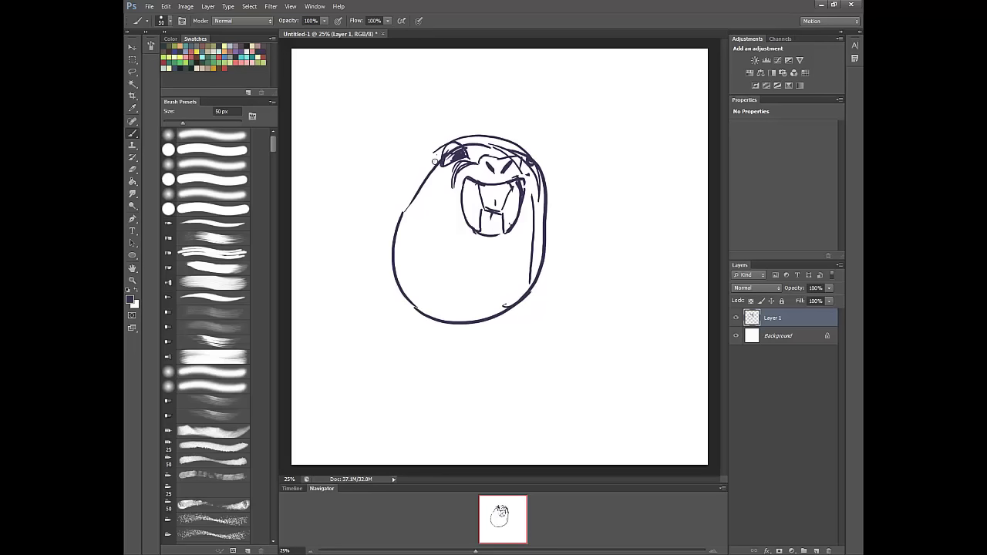
Sketch long curved whiskers fanning out from both sides of the snout
{"action": "left_click_drag", "start_coordinate": [434, 161], "coordinate": [443, 151]}
{"action": "left_click_drag", "start_coordinate": [428, 180], "coordinate": [359, 224]}
{"action": "mouse_move", "coordinate": [359, 224]}
{"action": "left_mouse_down"}
{"action": "mouse_move", "coordinate": [449, 186]}
{"action": "mouse_move", "coordinate": [405, 233]}
{"action": "mouse_move", "coordinate": [449, 201]}
{"action": "mouse_move", "coordinate": [416, 271]}
{"action": "left_mouse_up"}
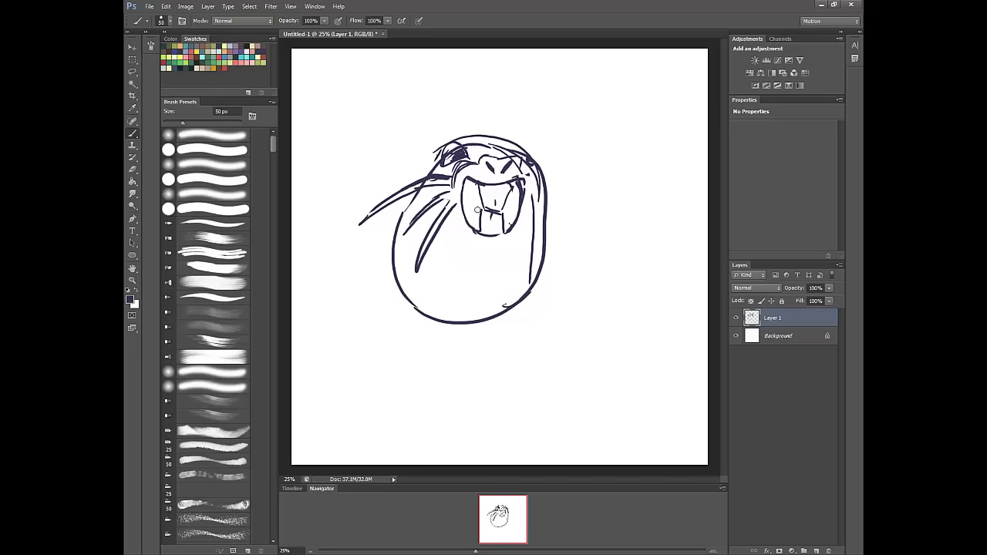
{"action": "mouse_move", "coordinate": [537, 183]}
{"action": "left_mouse_down"}
{"action": "mouse_move", "coordinate": [579, 179]}
{"action": "mouse_move", "coordinate": [623, 233]}
{"action": "mouse_move", "coordinate": [586, 216]}
{"action": "mouse_move", "coordinate": [593, 233]}
{"action": "left_mouse_up"}
{"action": "mouse_move", "coordinate": [549, 199]}
{"action": "left_mouse_down"}
{"action": "mouse_move", "coordinate": [580, 224]}
{"action": "mouse_move", "coordinate": [575, 291]}
{"action": "left_mouse_up"}
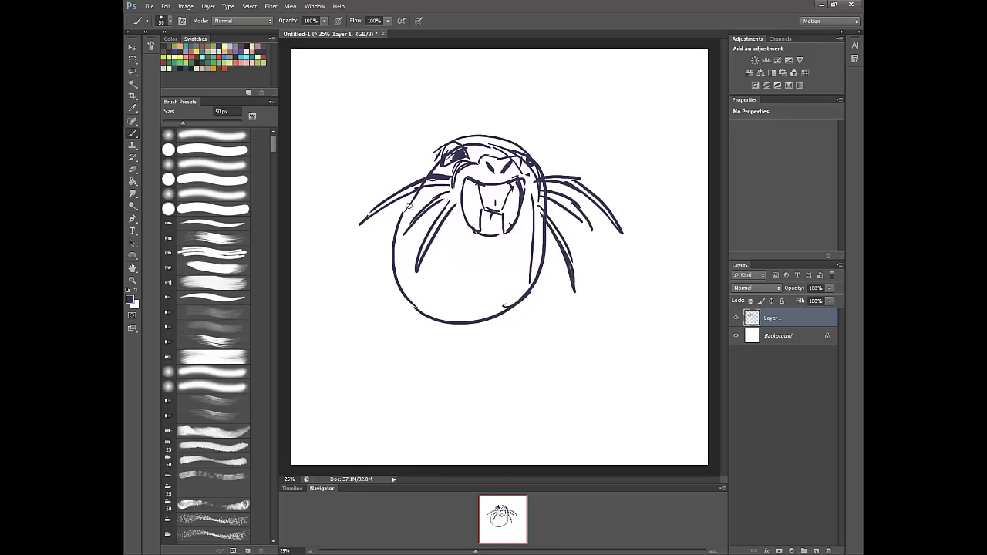
Thicken the head outline with a tuft of fur on top and sketch a rounded ear on each side
{"action": "mouse_move", "coordinate": [408, 206]}
{"action": "left_mouse_down"}
{"action": "mouse_move", "coordinate": [433, 154]}
{"action": "mouse_move", "coordinate": [467, 131]}
{"action": "mouse_move", "coordinate": [455, 137]}
{"action": "mouse_move", "coordinate": [512, 128]}
{"action": "left_mouse_up"}
{"action": "left_click_drag", "start_coordinate": [506, 137], "coordinate": [536, 162]}
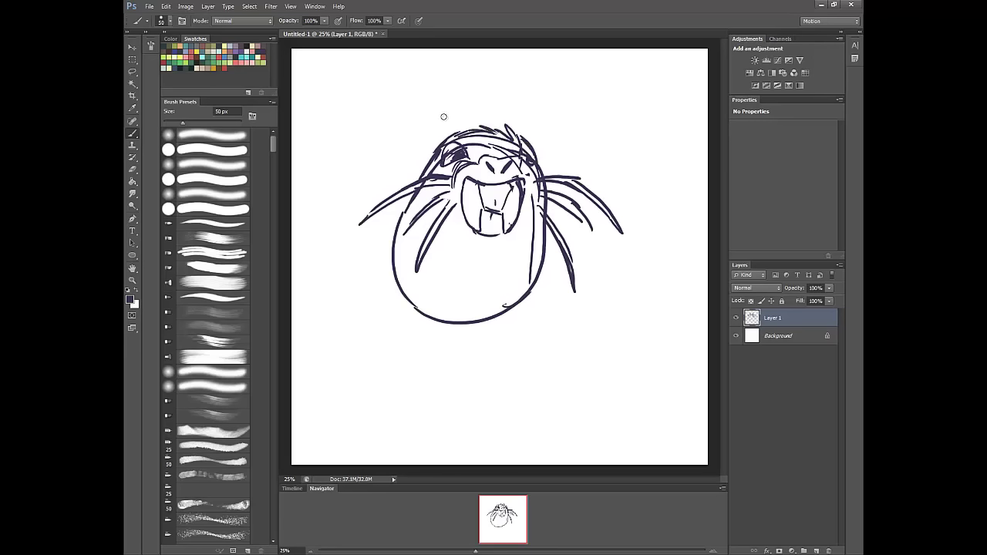
{"action": "mouse_move", "coordinate": [437, 147]}
{"action": "left_mouse_down"}
{"action": "mouse_move", "coordinate": [405, 146]}
{"action": "mouse_move", "coordinate": [390, 157]}
{"action": "mouse_move", "coordinate": [411, 197]}
{"action": "mouse_move", "coordinate": [394, 181]}
{"action": "mouse_move", "coordinate": [429, 154]}
{"action": "left_mouse_up"}
{"action": "mouse_move", "coordinate": [538, 155]}
{"action": "left_mouse_down"}
{"action": "mouse_move", "coordinate": [569, 156]}
{"action": "mouse_move", "coordinate": [552, 207]}
{"action": "left_mouse_up"}
{"action": "left_click_drag", "start_coordinate": [569, 157], "coordinate": [575, 185]}
{"action": "left_click_drag", "start_coordinate": [572, 157], "coordinate": [544, 154]}
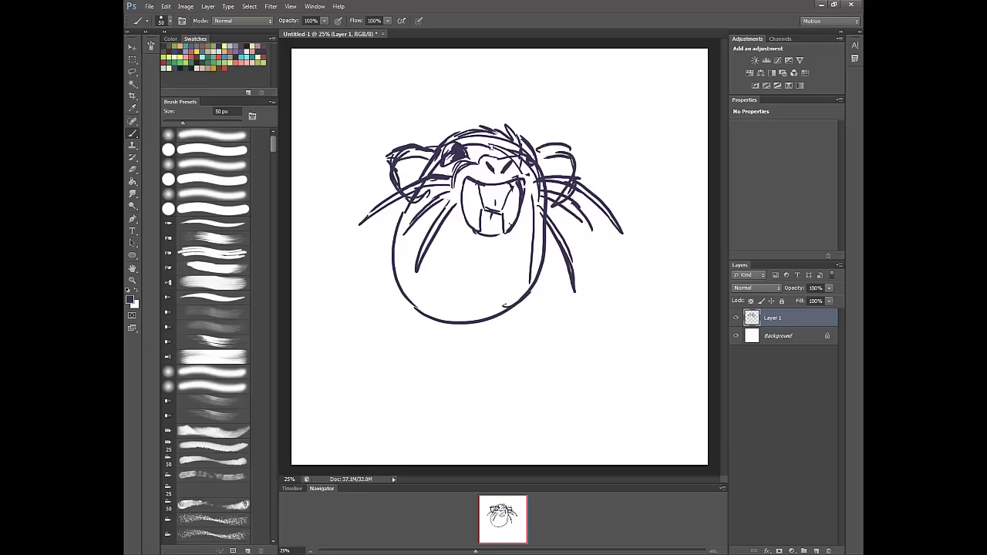
Redraw the larger eye with a round dark pupil and sketch a fuller lower body with an inner belly contour
{"action": "mouse_move", "coordinate": [462, 146]}
{"action": "left_mouse_down"}
{"action": "mouse_move", "coordinate": [545, 175]}
{"action": "mouse_move", "coordinate": [477, 179]}
{"action": "mouse_move", "coordinate": [452, 188]}
{"action": "left_mouse_up"}
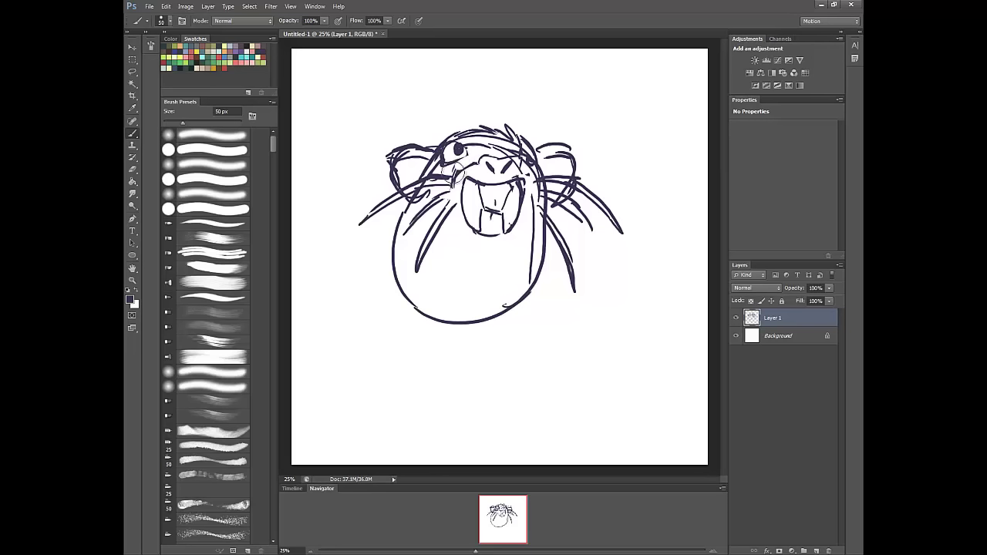
{"action": "mouse_move", "coordinate": [471, 164]}
{"action": "left_mouse_down"}
{"action": "mouse_move", "coordinate": [458, 171]}
{"action": "mouse_move", "coordinate": [455, 161]}
{"action": "mouse_move", "coordinate": [468, 162]}
{"action": "left_mouse_up"}
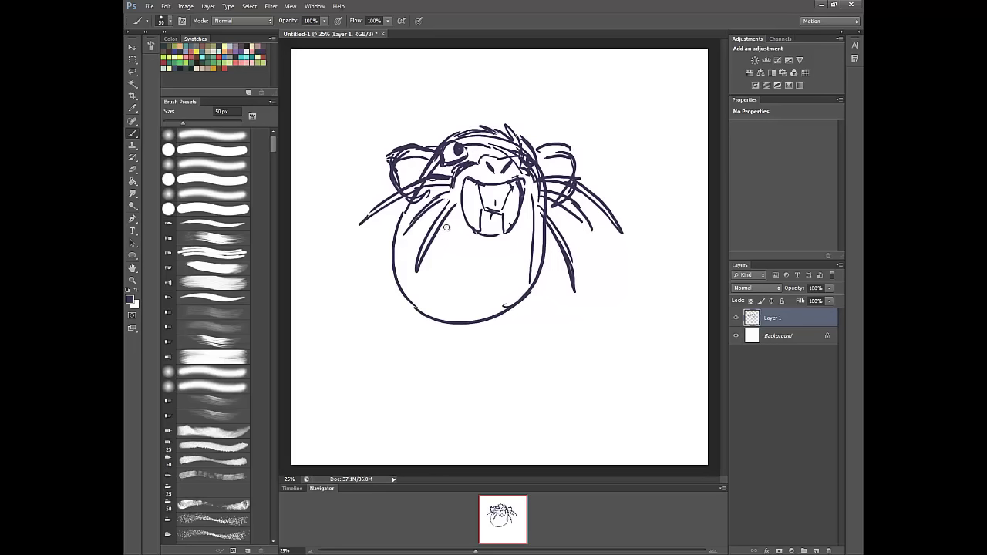
{"action": "left_click_drag", "start_coordinate": [446, 227], "coordinate": [416, 316]}
{"action": "mouse_move", "coordinate": [404, 210]}
{"action": "left_mouse_down"}
{"action": "mouse_move", "coordinate": [416, 327]}
{"action": "mouse_move", "coordinate": [544, 220]}
{"action": "left_mouse_up"}
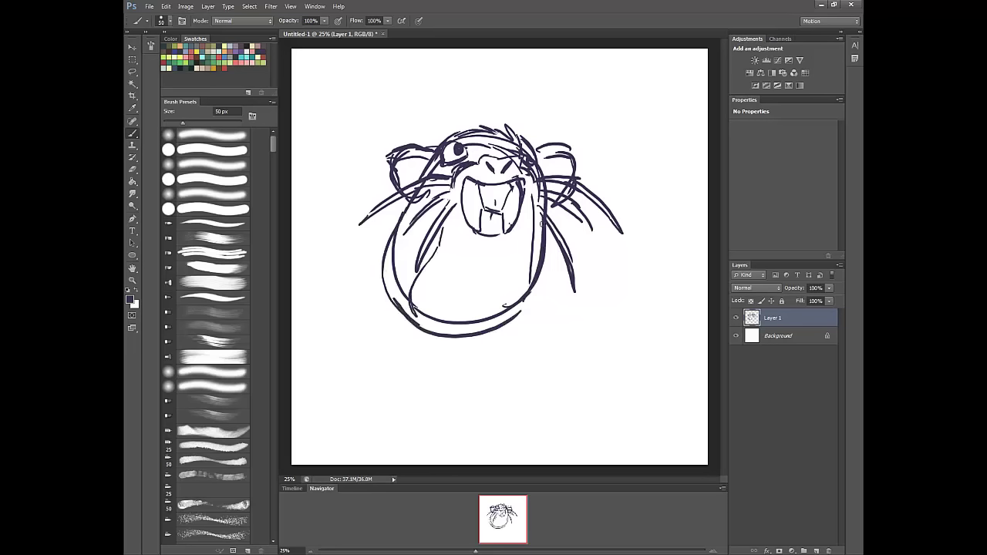
{"action": "left_click_drag", "start_coordinate": [518, 310], "coordinate": [449, 330]}
Sketch two small clawed front paws on the belly
{"action": "mouse_move", "coordinate": [448, 261]}
{"action": "left_mouse_down"}
{"action": "mouse_move", "coordinate": [434, 278]}
{"action": "mouse_move", "coordinate": [453, 263]}
{"action": "mouse_move", "coordinate": [450, 298]}
{"action": "mouse_move", "coordinate": [426, 269]}
{"action": "mouse_move", "coordinate": [429, 290]}
{"action": "left_mouse_up"}
{"action": "left_click_drag", "start_coordinate": [509, 265], "coordinate": [529, 292]}
{"action": "left_click_drag", "start_coordinate": [529, 291], "coordinate": [525, 264]}
Sketch a long curled tail beside the body and clawed feet beneath it, redrawing the foot nearest the tail
{"action": "mouse_move", "coordinate": [400, 313]}
{"action": "left_mouse_down"}
{"action": "mouse_move", "coordinate": [386, 342]}
{"action": "mouse_move", "coordinate": [495, 350]}
{"action": "mouse_move", "coordinate": [543, 339]}
{"action": "mouse_move", "coordinate": [323, 297]}
{"action": "mouse_move", "coordinate": [359, 161]}
{"action": "mouse_move", "coordinate": [374, 150]}
{"action": "left_mouse_up"}
{"action": "mouse_move", "coordinate": [372, 152]}
{"action": "left_mouse_down"}
{"action": "mouse_move", "coordinate": [317, 245]}
{"action": "mouse_move", "coordinate": [380, 267]}
{"action": "left_mouse_up"}
{"action": "left_click_drag", "start_coordinate": [350, 175], "coordinate": [344, 188]}
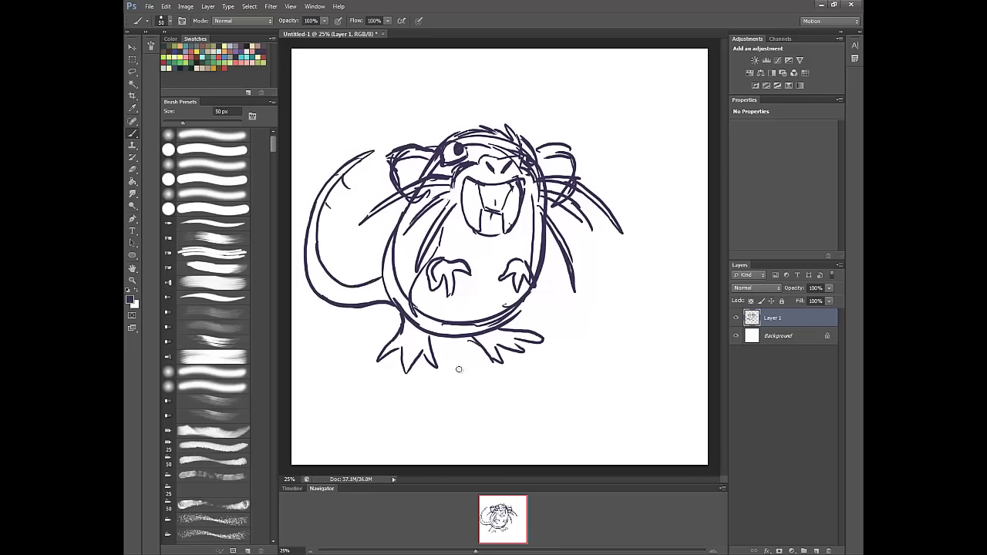
{"action": "mouse_move", "coordinate": [401, 326]}
{"action": "left_mouse_down"}
{"action": "mouse_move", "coordinate": [398, 350]}
{"action": "mouse_move", "coordinate": [428, 376]}
{"action": "left_mouse_up"}
{"action": "mouse_move", "coordinate": [392, 333]}
{"action": "left_mouse_down"}
{"action": "mouse_move", "coordinate": [401, 366]}
{"action": "mouse_move", "coordinate": [424, 329]}
{"action": "mouse_move", "coordinate": [399, 313]}
{"action": "left_mouse_up"}
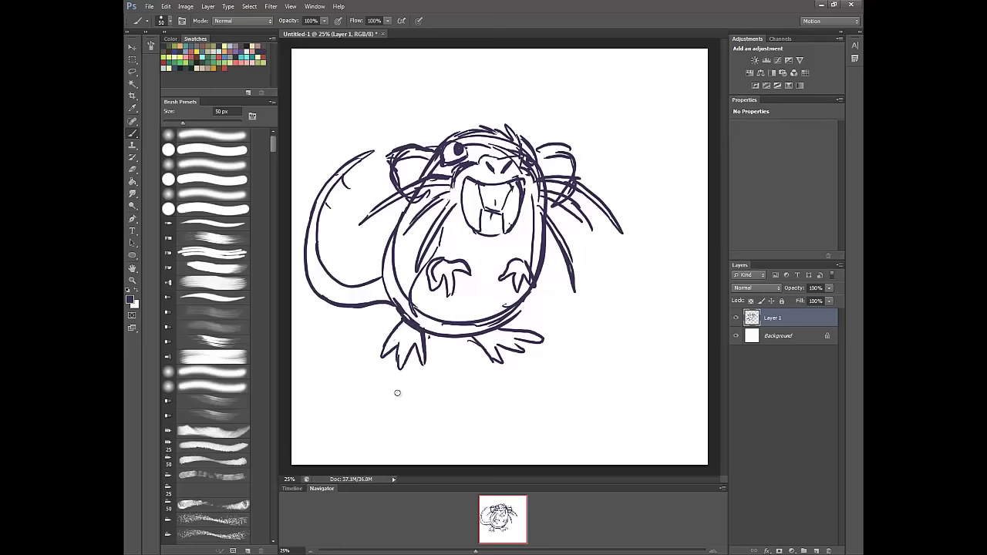
Enlarge the rat sketch and move it to the lower part of the canvas, then add ring marks across the tail
{"action": "key", "text": "v"}
{"action": "left_click_drag", "start_coordinate": [488, 320], "coordinate": [535, 328]}
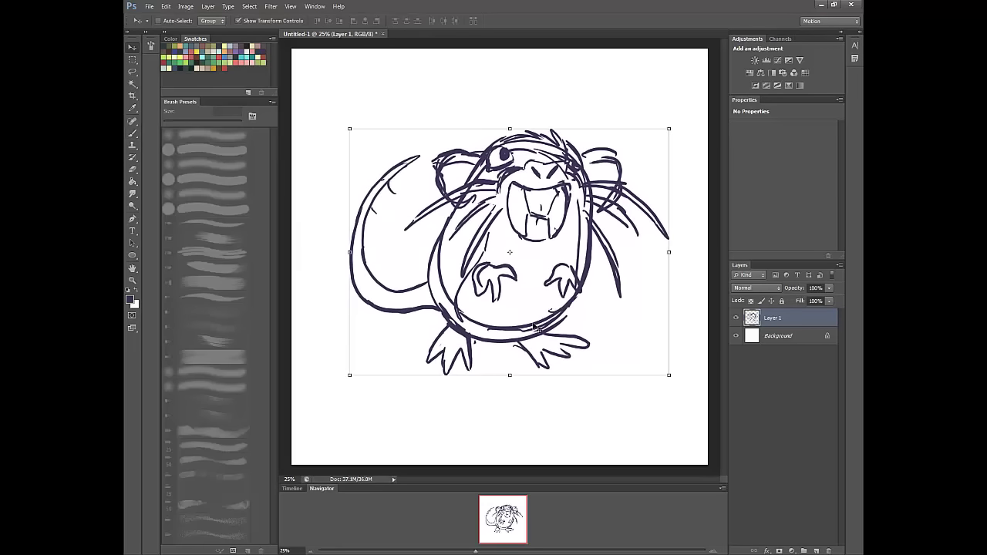
{"action": "left_click_drag", "start_coordinate": [668, 129], "coordinate": [707, 99]}
{"action": "left_click_drag", "start_coordinate": [608, 253], "coordinate": [574, 320]}
{"action": "key", "text": "Return"}
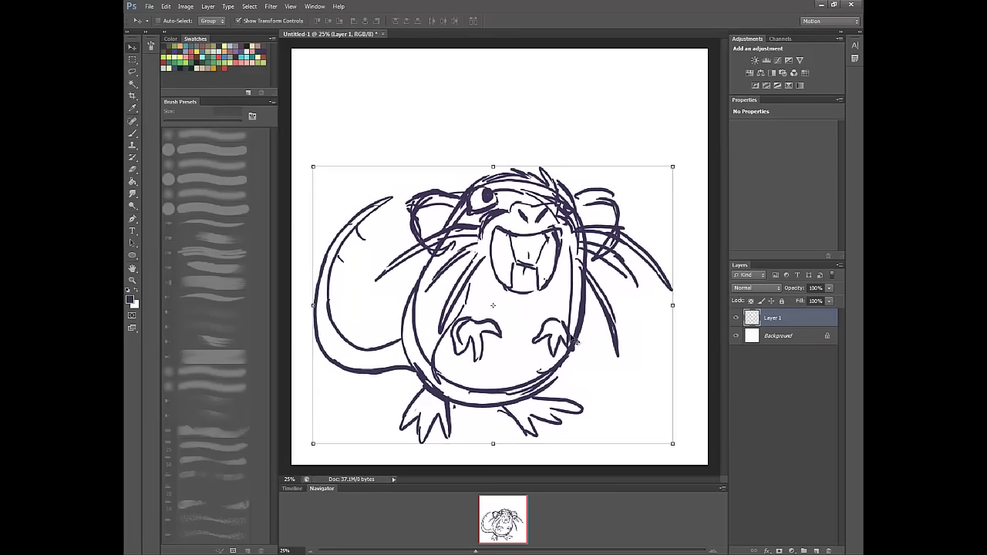
{"action": "key", "text": "b"}
{"action": "left_click_drag", "start_coordinate": [381, 350], "coordinate": [383, 368]}
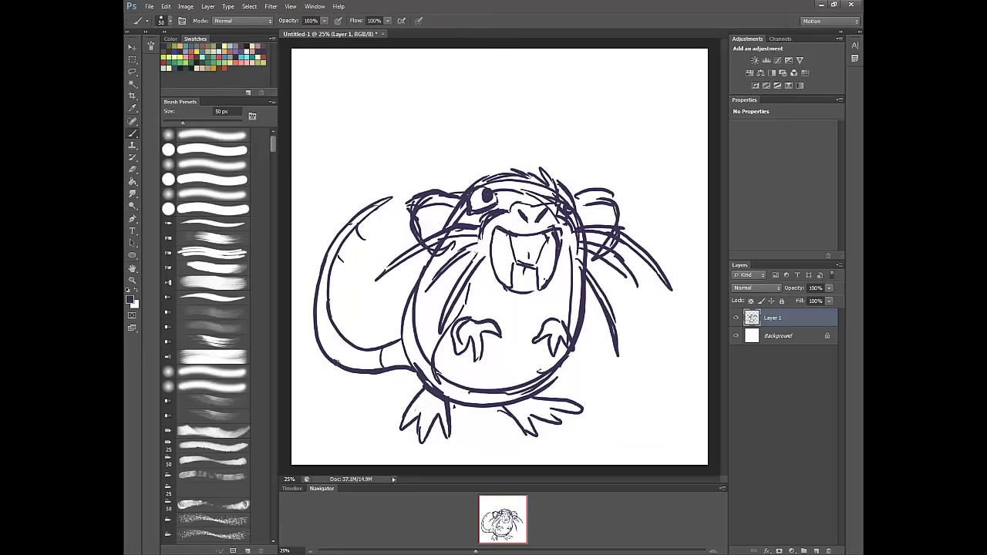
Lower the sketch layer's opacity to a faint gray and add a new layer above it
{"action": "left_click", "coordinate": [829, 287]}
{"action": "left_click_drag", "start_coordinate": [831, 298], "coordinate": [794, 297]}
{"action": "left_click", "coordinate": [816, 551]}
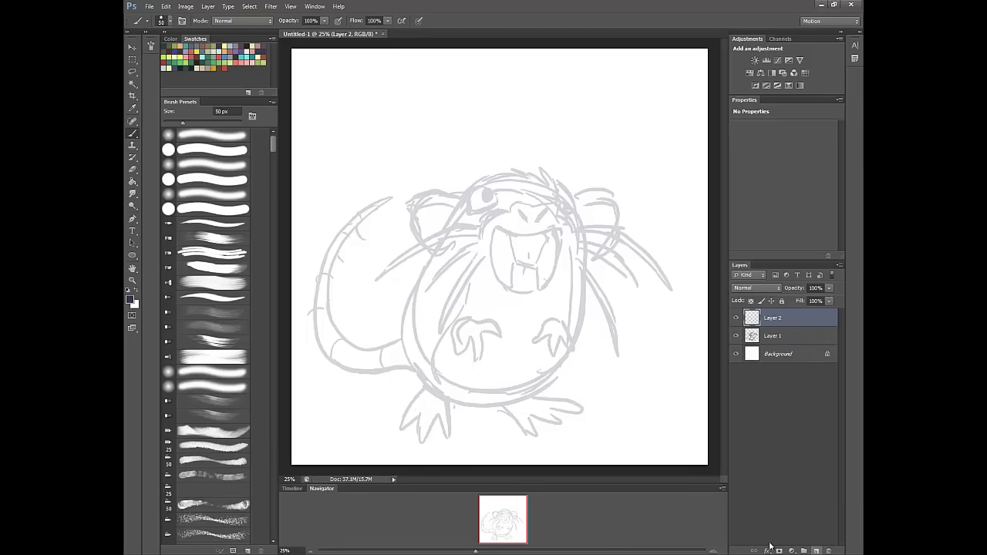
Set the foreground color to black and ink the ear and whisker on the tail side, the body sides and the tufted head
{"action": "left_click", "coordinate": [131, 301]}
{"action": "left_click", "coordinate": [440, 395]}
{"action": "mouse_move", "coordinate": [460, 195]}
{"action": "left_mouse_down"}
{"action": "mouse_move", "coordinate": [410, 222]}
{"action": "mouse_move", "coordinate": [442, 260]}
{"action": "left_mouse_up"}
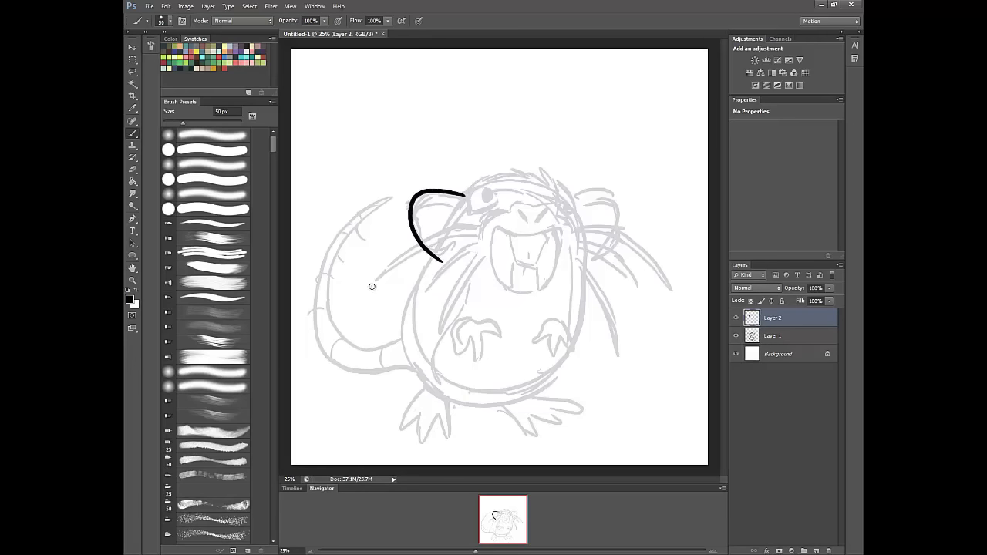
{"action": "left_click_drag", "start_coordinate": [372, 286], "coordinate": [449, 230]}
{"action": "mouse_move", "coordinate": [374, 283]}
{"action": "left_mouse_down"}
{"action": "mouse_move", "coordinate": [455, 232]}
{"action": "mouse_move", "coordinate": [408, 356]}
{"action": "mouse_move", "coordinate": [437, 392]}
{"action": "left_mouse_up"}
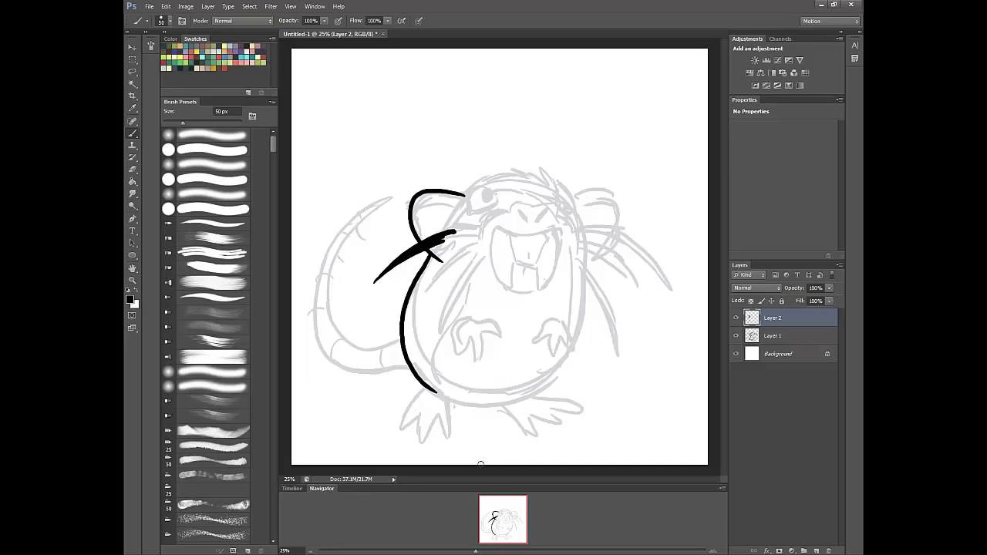
{"action": "mouse_move", "coordinate": [459, 199]}
{"action": "left_mouse_down"}
{"action": "mouse_move", "coordinate": [515, 172]}
{"action": "mouse_move", "coordinate": [563, 193]}
{"action": "mouse_move", "coordinate": [586, 296]}
{"action": "mouse_move", "coordinate": [578, 338]}
{"action": "left_mouse_up"}
Ink three thick tapered whiskers on the side of the face away from the tail, redoing the uppermost one
{"action": "left_click_drag", "start_coordinate": [586, 275], "coordinate": [616, 345]}
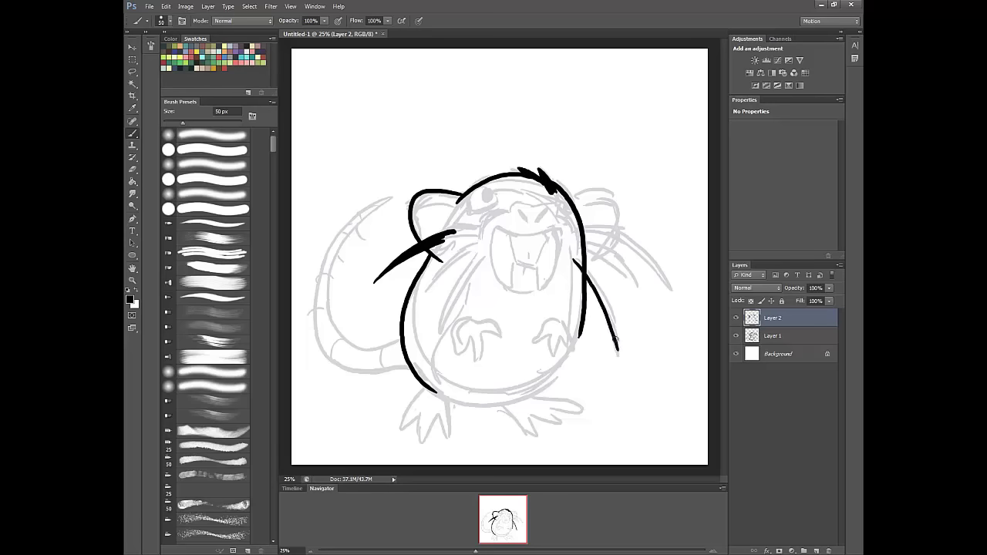
{"action": "left_click_drag", "start_coordinate": [576, 256], "coordinate": [616, 348]}
{"action": "left_click_drag", "start_coordinate": [574, 258], "coordinate": [644, 292]}
{"action": "mouse_move", "coordinate": [576, 239]}
{"action": "left_mouse_down"}
{"action": "mouse_move", "coordinate": [646, 292]}
{"action": "mouse_move", "coordinate": [585, 244]}
{"action": "left_mouse_up"}
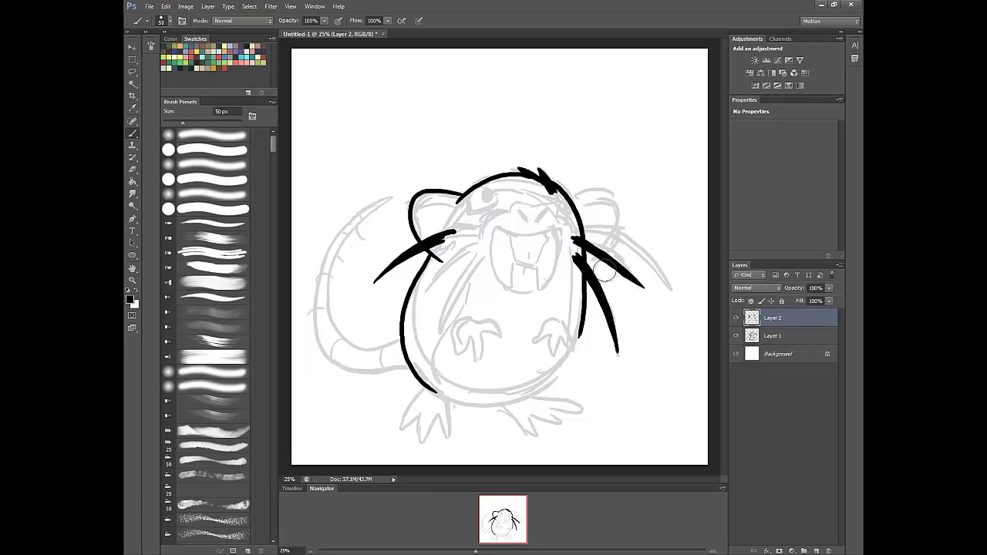
{"action": "mouse_move", "coordinate": [575, 229]}
{"action": "left_mouse_down"}
{"action": "mouse_move", "coordinate": [623, 247]}
{"action": "mouse_move", "coordinate": [674, 291]}
{"action": "mouse_move", "coordinate": [609, 230]}
{"action": "mouse_move", "coordinate": [674, 289]}
{"action": "left_mouse_up"}
{"action": "key", "text": "ctrl+z"}
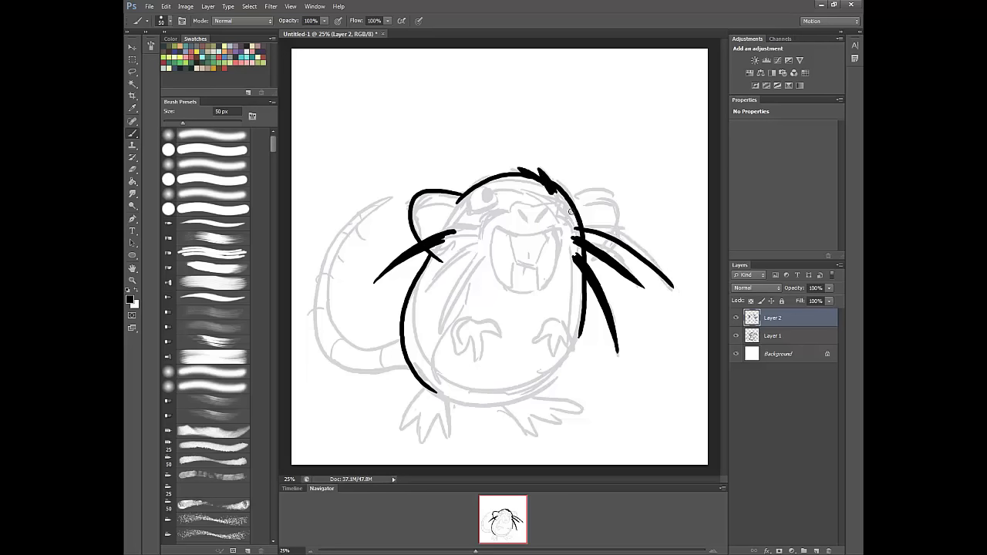
{"action": "mouse_move", "coordinate": [589, 227]}
{"action": "left_mouse_down"}
{"action": "mouse_move", "coordinate": [643, 255]}
{"action": "mouse_move", "coordinate": [673, 287]}
{"action": "left_mouse_up"}
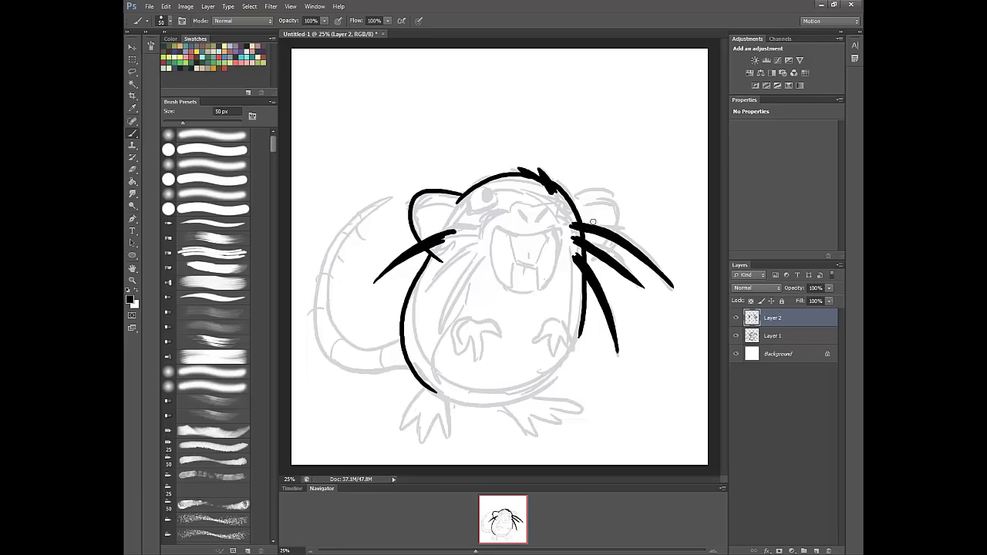
{"action": "key", "text": "ctrl+z"}
Ink two more tapered whiskers on the tail side of the face, undoing the first try at the upper one
{"action": "left_click_drag", "start_coordinate": [453, 249], "coordinate": [373, 305]}
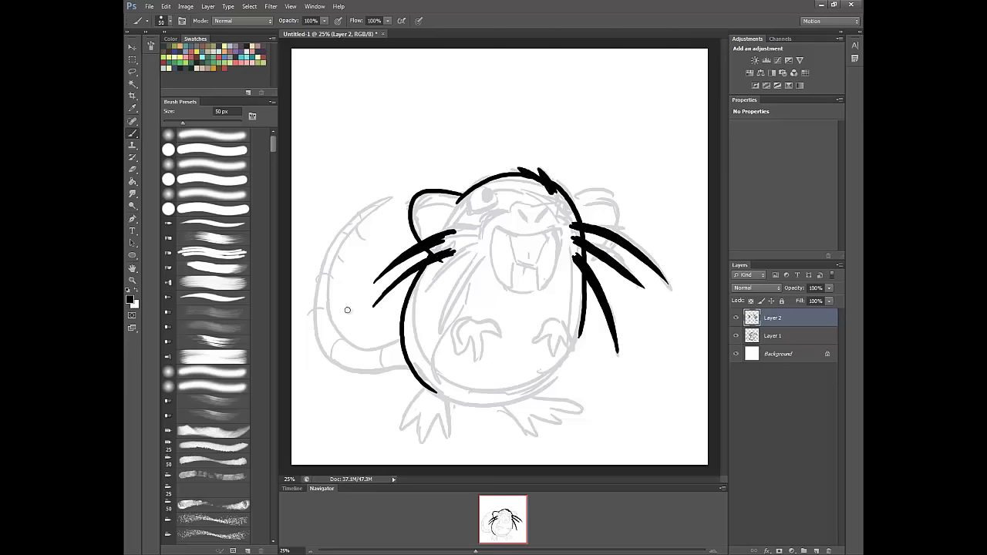
{"action": "mouse_move", "coordinate": [475, 221]}
{"action": "left_mouse_down"}
{"action": "mouse_move", "coordinate": [351, 263]}
{"action": "mouse_move", "coordinate": [367, 252]}
{"action": "left_mouse_up"}
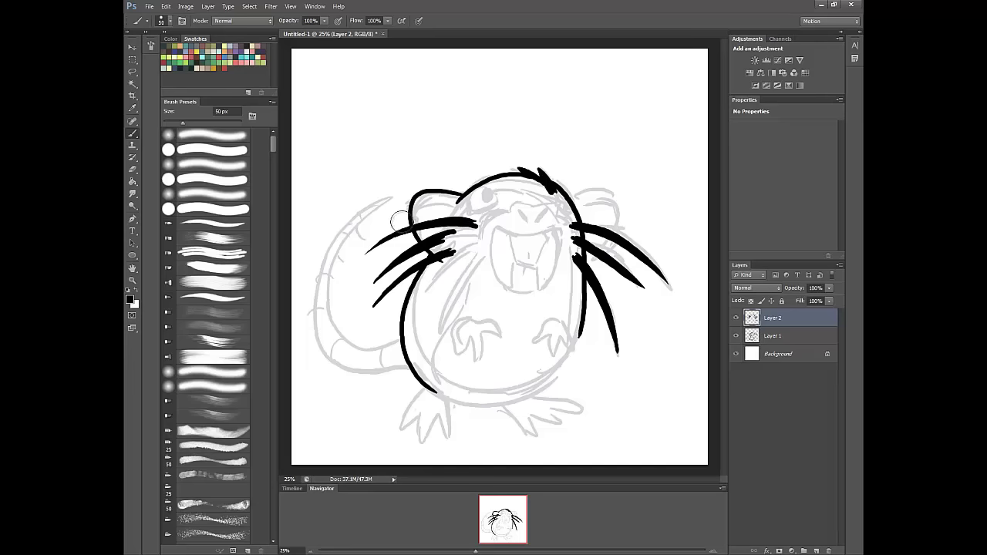
{"action": "key", "text": "ctrl+z"}
Ink the bottom of the body to close its outline, replacing the first curve with one closer to the sketch
{"action": "mouse_move", "coordinate": [585, 299]}
{"action": "left_mouse_down"}
{"action": "mouse_move", "coordinate": [555, 376]}
{"action": "mouse_move", "coordinate": [501, 398]}
{"action": "left_mouse_up"}
{"action": "mouse_move", "coordinate": [414, 376]}
{"action": "left_mouse_down"}
{"action": "mouse_move", "coordinate": [498, 397]}
{"action": "mouse_move", "coordinate": [532, 394]}
{"action": "left_mouse_up"}
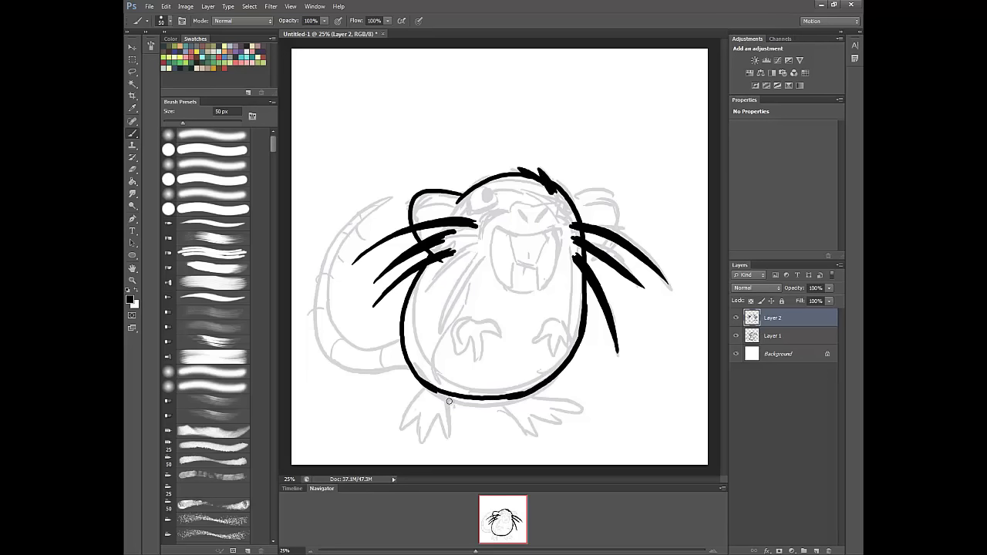
{"action": "key", "text": "ctrl+z"}
{"action": "mouse_move", "coordinate": [420, 380]}
{"action": "left_mouse_down"}
{"action": "mouse_move", "coordinate": [456, 399]}
{"action": "mouse_move", "coordinate": [544, 382]}
{"action": "left_mouse_up"}
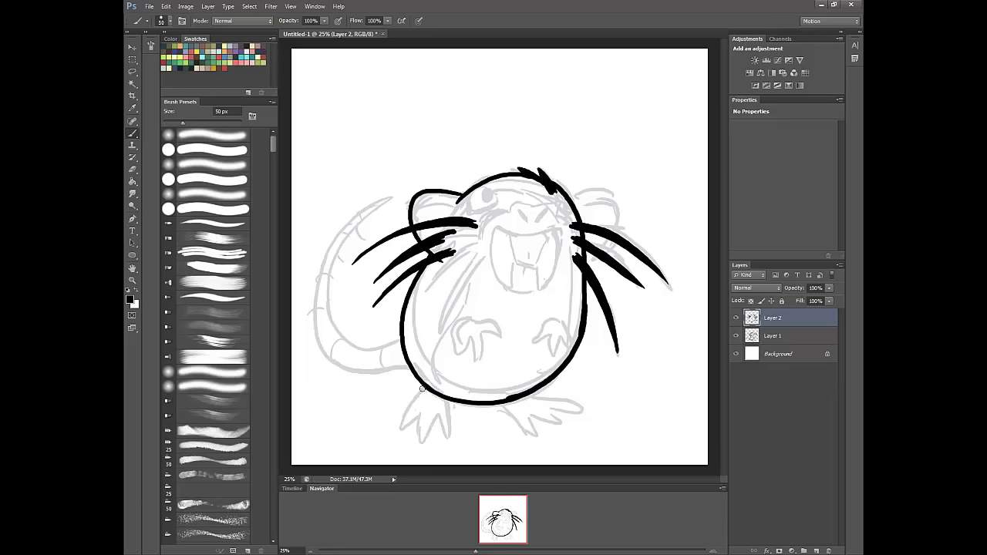
Ink the clawed foot nearest the tail, undoing the first stroke and redrawing it
{"action": "left_click_drag", "start_coordinate": [432, 377], "coordinate": [398, 431]}
{"action": "key", "text": "ctrl+z"}
{"action": "mouse_move", "coordinate": [432, 372]}
{"action": "left_mouse_down"}
{"action": "mouse_move", "coordinate": [400, 421]}
{"action": "mouse_move", "coordinate": [399, 432]}
{"action": "mouse_move", "coordinate": [422, 410]}
{"action": "mouse_move", "coordinate": [424, 446]}
{"action": "mouse_move", "coordinate": [438, 407]}
{"action": "mouse_move", "coordinate": [446, 441]}
{"action": "mouse_move", "coordinate": [453, 370]}
{"action": "left_mouse_up"}
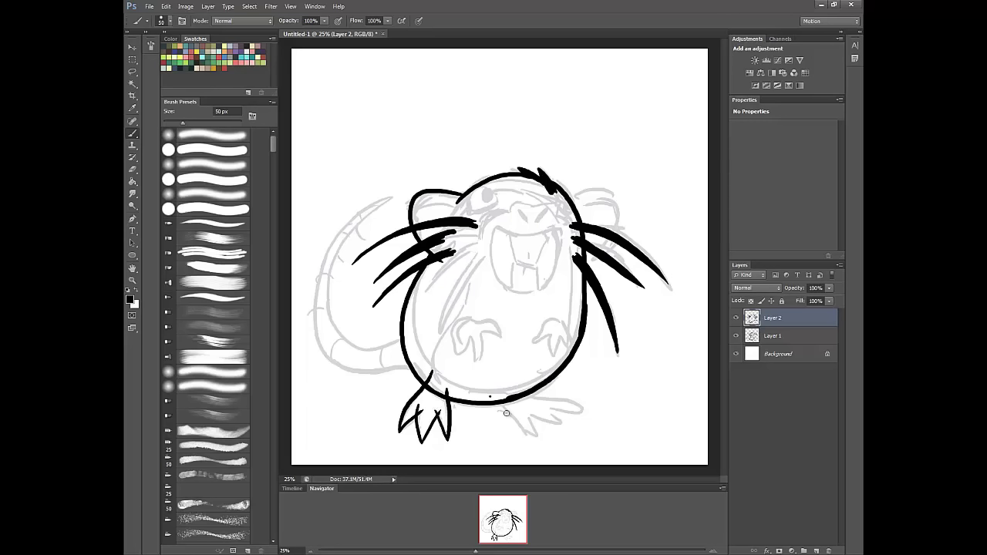
Ink the second clawed foot and the rounded ear on the side away from the tail
{"action": "mouse_move", "coordinate": [491, 397]}
{"action": "left_mouse_down"}
{"action": "mouse_move", "coordinate": [540, 436]}
{"action": "mouse_move", "coordinate": [532, 418]}
{"action": "mouse_move", "coordinate": [567, 424]}
{"action": "mouse_move", "coordinate": [537, 399]}
{"action": "left_mouse_up"}
{"action": "left_click_drag", "start_coordinate": [569, 410], "coordinate": [520, 391]}
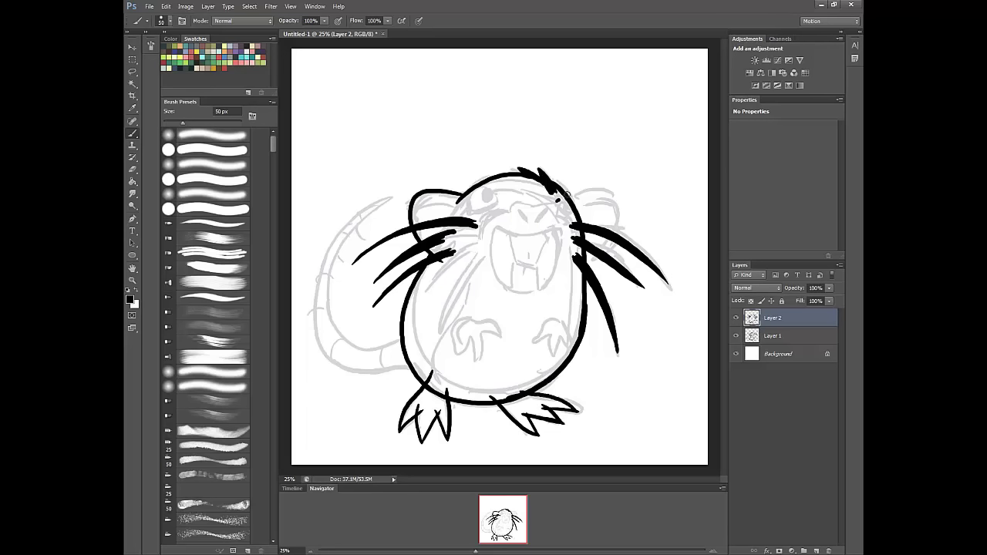
{"action": "mouse_move", "coordinate": [560, 195]}
{"action": "left_mouse_down"}
{"action": "mouse_move", "coordinate": [605, 247]}
{"action": "mouse_move", "coordinate": [586, 256]}
{"action": "left_mouse_up"}
Ink the long curved tail from its tip into the body and fill it solid black
{"action": "mouse_move", "coordinate": [402, 348]}
{"action": "left_mouse_down"}
{"action": "mouse_move", "coordinate": [328, 323]}
{"action": "mouse_move", "coordinate": [372, 202]}
{"action": "mouse_move", "coordinate": [316, 266]}
{"action": "mouse_move", "coordinate": [342, 369]}
{"action": "mouse_move", "coordinate": [436, 370]}
{"action": "left_mouse_up"}
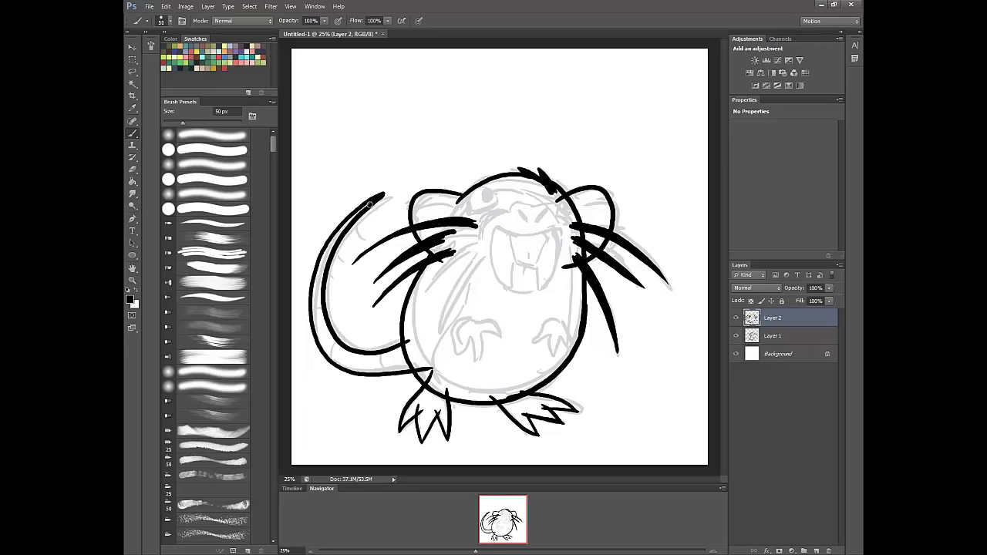
{"action": "mouse_move", "coordinate": [369, 204]}
{"action": "left_mouse_down"}
{"action": "mouse_move", "coordinate": [338, 231]}
{"action": "mouse_move", "coordinate": [312, 316]}
{"action": "mouse_move", "coordinate": [343, 363]}
{"action": "mouse_move", "coordinate": [359, 370]}
{"action": "mouse_move", "coordinate": [423, 344]}
{"action": "left_mouse_up"}
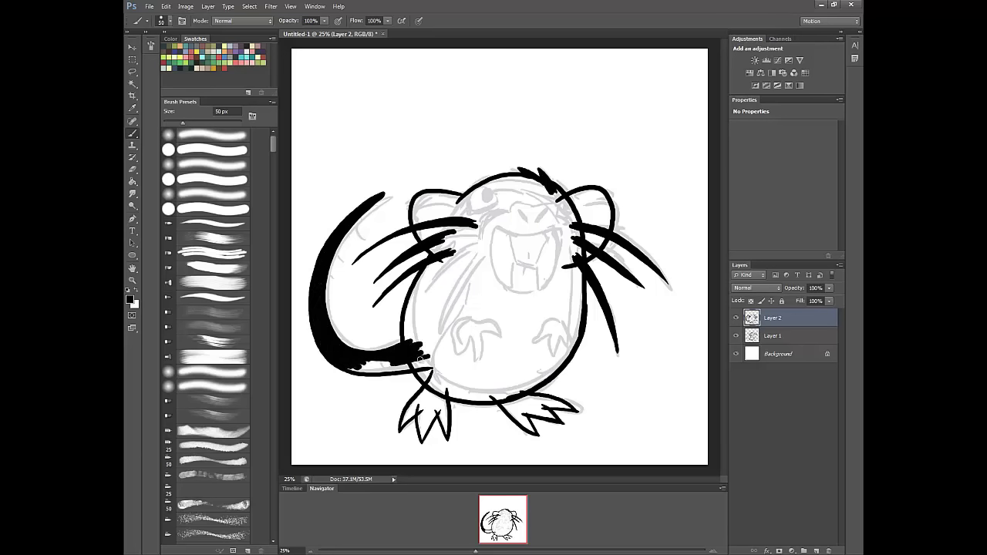
{"action": "left_click_drag", "start_coordinate": [421, 358], "coordinate": [435, 362]}
{"action": "mouse_move", "coordinate": [357, 366]}
{"action": "left_mouse_down"}
{"action": "mouse_move", "coordinate": [385, 368]}
{"action": "mouse_move", "coordinate": [371, 367]}
{"action": "left_mouse_up"}
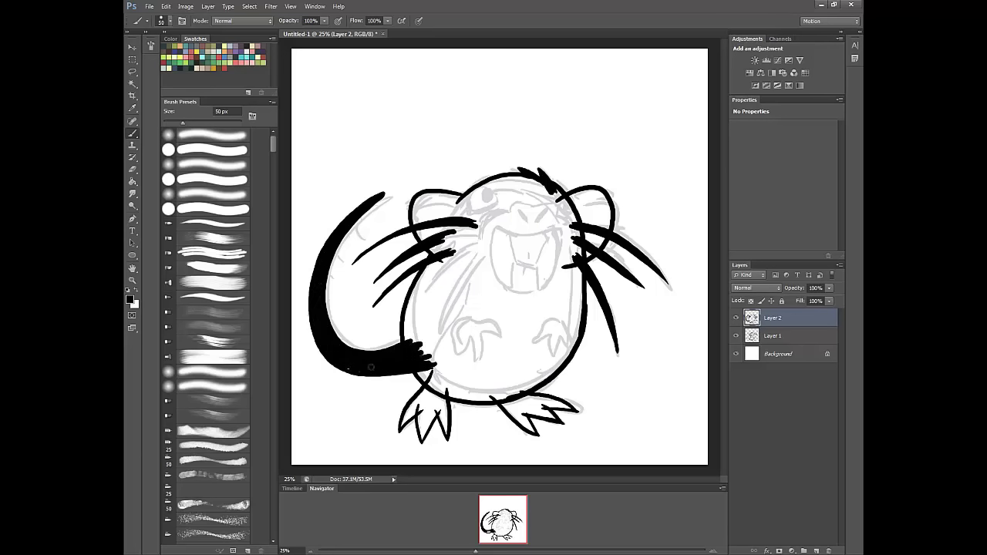
Fill the head, ears and body solid black with the brush enlarged to 175 px
{"action": "left_click_drag", "start_coordinate": [409, 341], "coordinate": [409, 307]}
{"action": "key", "text": "]"}
{"action": "key", "text": "]"}
{"action": "key", "text": "]"}
{"action": "key", "text": "]"}
{"action": "key", "text": "]"}
{"action": "mouse_move", "coordinate": [455, 257]}
{"action": "left_mouse_down"}
{"action": "mouse_move", "coordinate": [411, 316]}
{"action": "mouse_move", "coordinate": [441, 354]}
{"action": "mouse_move", "coordinate": [435, 329]}
{"action": "mouse_move", "coordinate": [465, 231]}
{"action": "mouse_move", "coordinate": [456, 224]}
{"action": "mouse_move", "coordinate": [443, 254]}
{"action": "mouse_move", "coordinate": [421, 224]}
{"action": "mouse_move", "coordinate": [429, 200]}
{"action": "mouse_move", "coordinate": [461, 204]}
{"action": "mouse_move", "coordinate": [442, 214]}
{"action": "mouse_move", "coordinate": [446, 239]}
{"action": "mouse_move", "coordinate": [470, 202]}
{"action": "mouse_move", "coordinate": [507, 185]}
{"action": "mouse_move", "coordinate": [549, 185]}
{"action": "mouse_move", "coordinate": [485, 207]}
{"action": "mouse_move", "coordinate": [473, 228]}
{"action": "mouse_move", "coordinate": [562, 227]}
{"action": "mouse_move", "coordinate": [553, 193]}
{"action": "mouse_move", "coordinate": [572, 225]}
{"action": "mouse_move", "coordinate": [546, 252]}
{"action": "mouse_move", "coordinate": [586, 198]}
{"action": "mouse_move", "coordinate": [600, 198]}
{"action": "mouse_move", "coordinate": [604, 229]}
{"action": "mouse_move", "coordinate": [587, 223]}
{"action": "mouse_move", "coordinate": [591, 216]}
{"action": "mouse_move", "coordinate": [596, 239]}
{"action": "mouse_move", "coordinate": [617, 226]}
{"action": "mouse_move", "coordinate": [570, 266]}
{"action": "mouse_move", "coordinate": [575, 312]}
{"action": "mouse_move", "coordinate": [575, 260]}
{"action": "mouse_move", "coordinate": [473, 271]}
{"action": "mouse_move", "coordinate": [463, 319]}
{"action": "mouse_move", "coordinate": [528, 255]}
{"action": "mouse_move", "coordinate": [555, 271]}
{"action": "mouse_move", "coordinate": [555, 328]}
{"action": "mouse_move", "coordinate": [570, 339]}
{"action": "mouse_move", "coordinate": [527, 385]}
{"action": "mouse_move", "coordinate": [513, 377]}
{"action": "mouse_move", "coordinate": [444, 393]}
{"action": "mouse_move", "coordinate": [482, 397]}
{"action": "mouse_move", "coordinate": [505, 366]}
{"action": "mouse_move", "coordinate": [470, 361]}
{"action": "mouse_move", "coordinate": [490, 386]}
{"action": "mouse_move", "coordinate": [419, 363]}
{"action": "left_mouse_up"}
{"action": "key", "text": "ctrl+z"}
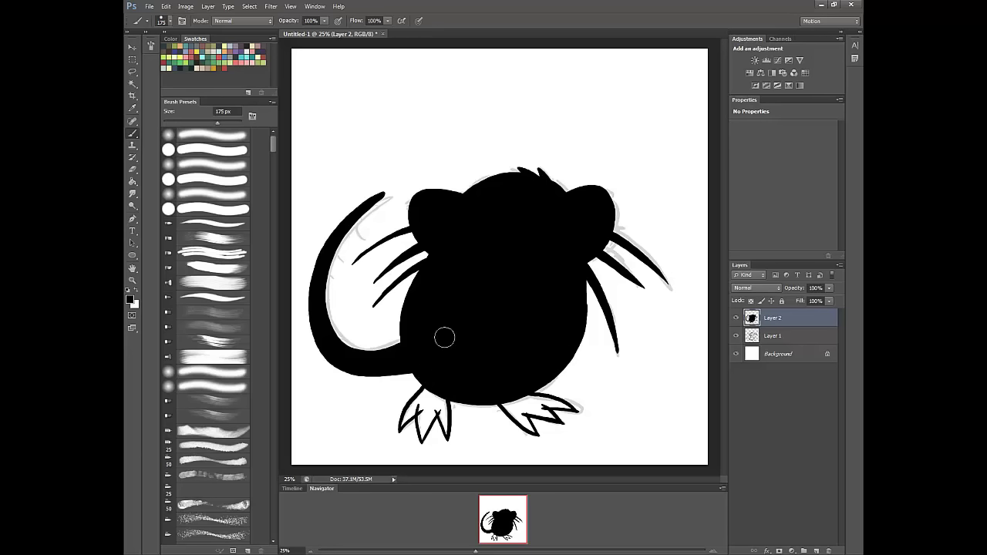
Fill both clawed feet solid black with the brush reduced to 80 px
{"action": "key", "text": "bracketleft"}
{"action": "key", "text": "bracketleft"}
{"action": "key", "text": "bracketleft"}
{"action": "key", "text": "bracketleft"}
{"action": "key", "text": "bracketleft"}
{"action": "mouse_move", "coordinate": [406, 420]}
{"action": "left_mouse_down"}
{"action": "mouse_move", "coordinate": [426, 394]}
{"action": "mouse_move", "coordinate": [420, 426]}
{"action": "mouse_move", "coordinate": [435, 401]}
{"action": "mouse_move", "coordinate": [439, 415]}
{"action": "left_mouse_up"}
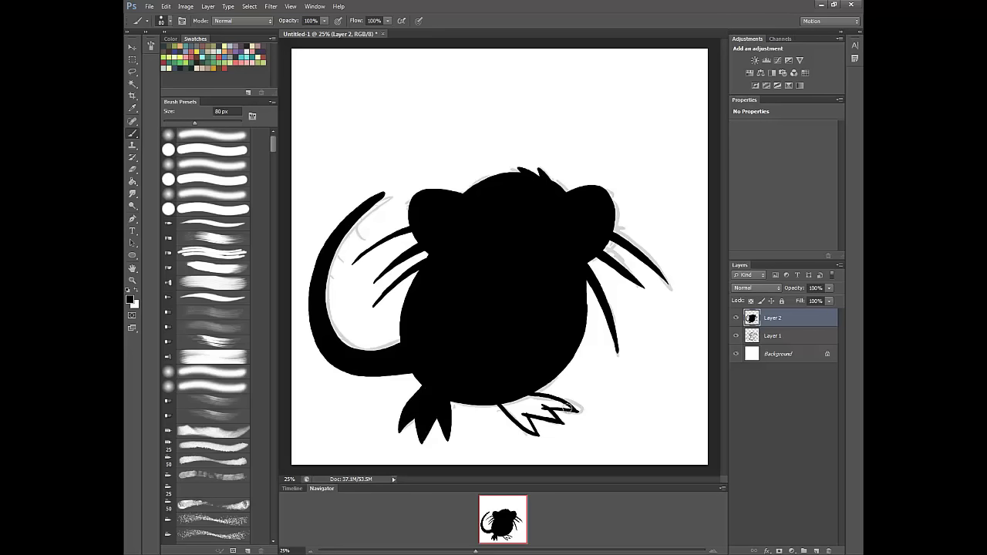
{"action": "mouse_move", "coordinate": [570, 407]}
{"action": "left_mouse_down"}
{"action": "mouse_move", "coordinate": [518, 397]}
{"action": "mouse_move", "coordinate": [551, 415]}
{"action": "mouse_move", "coordinate": [503, 406]}
{"action": "left_mouse_up"}
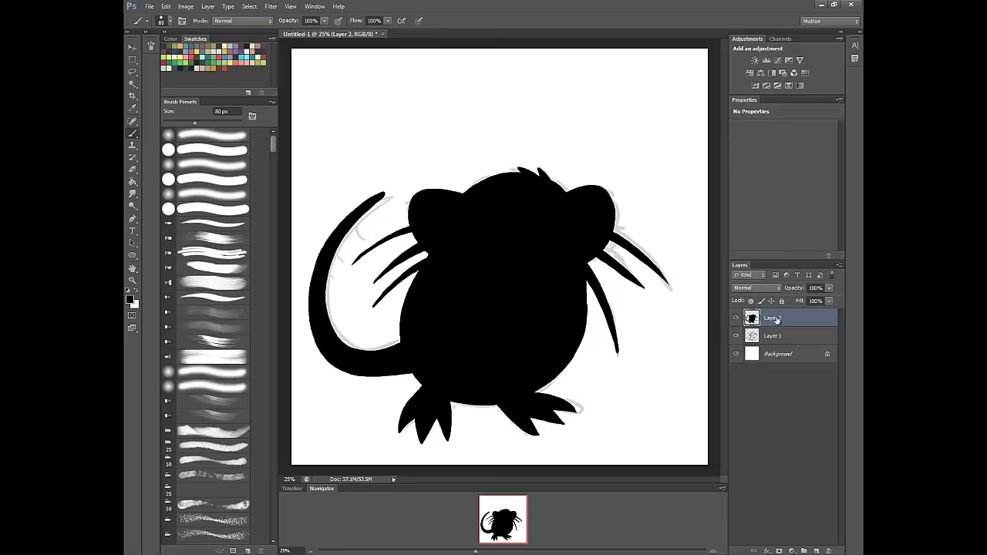
Add a new layer clipped to the black silhouette and fill it with orange-brown
{"action": "left_click", "coordinate": [816, 550]}
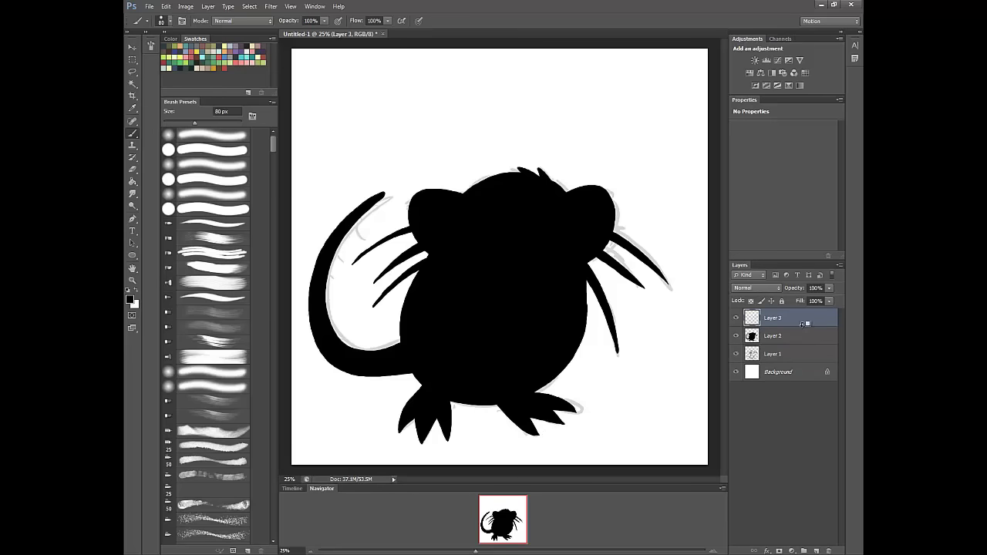
{"action": "left_click", "coordinate": [130, 300]}
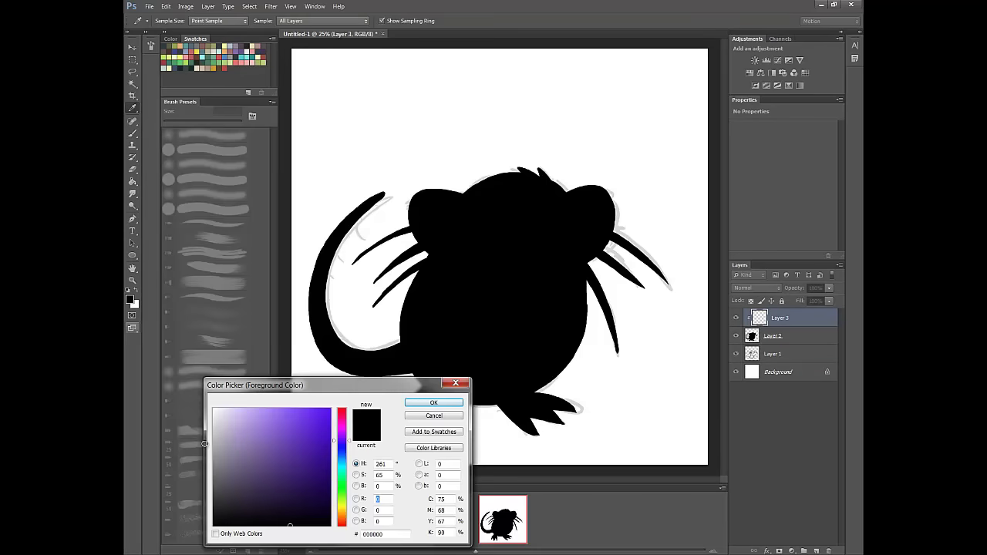
{"action": "left_click", "coordinate": [344, 519]}
{"action": "left_click", "coordinate": [297, 450]}
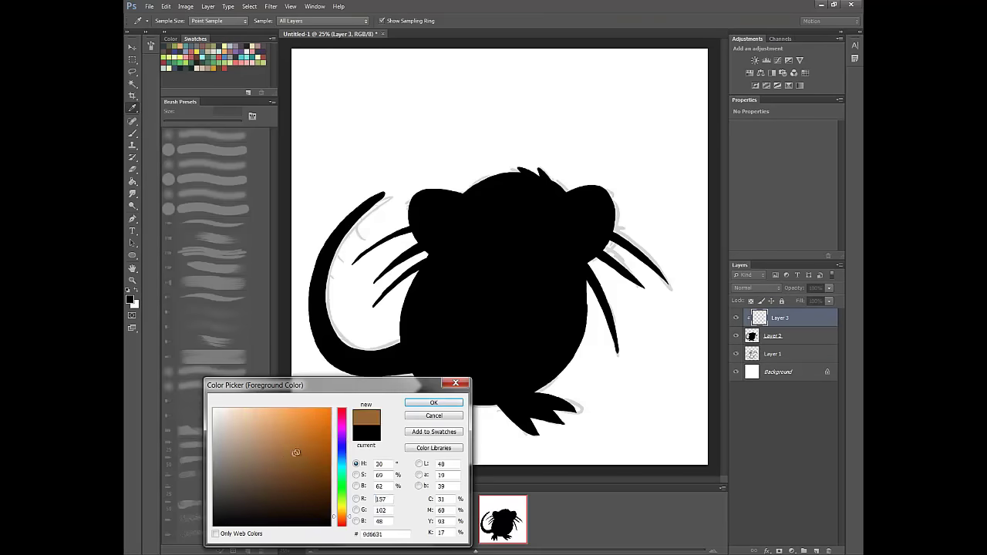
{"action": "left_click", "coordinate": [433, 402]}
{"action": "key", "text": "g"}
{"action": "left_click", "coordinate": [510, 340]}
Move the sketch layer to the top and add a new clipped layer directly above the brown fill
{"action": "left_click_drag", "start_coordinate": [788, 356], "coordinate": [783, 312]}
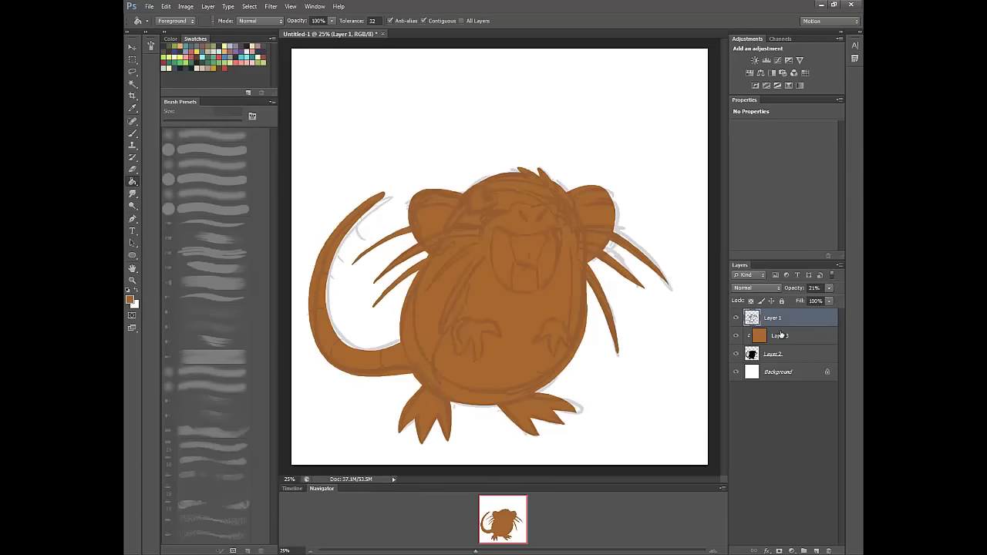
{"action": "left_click", "coordinate": [800, 340]}
{"action": "left_click", "coordinate": [816, 550]}
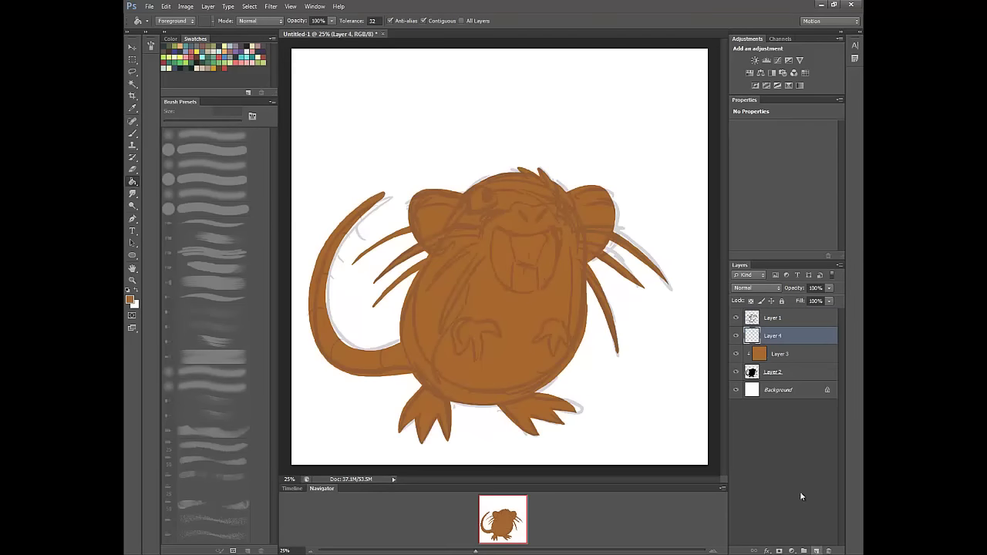
{"action": "left_click", "coordinate": [794, 345], "text": "alt"}
Rename the silhouette layer as raticate and the brown fill layer as brown
{"action": "double_click", "coordinate": [773, 371]}
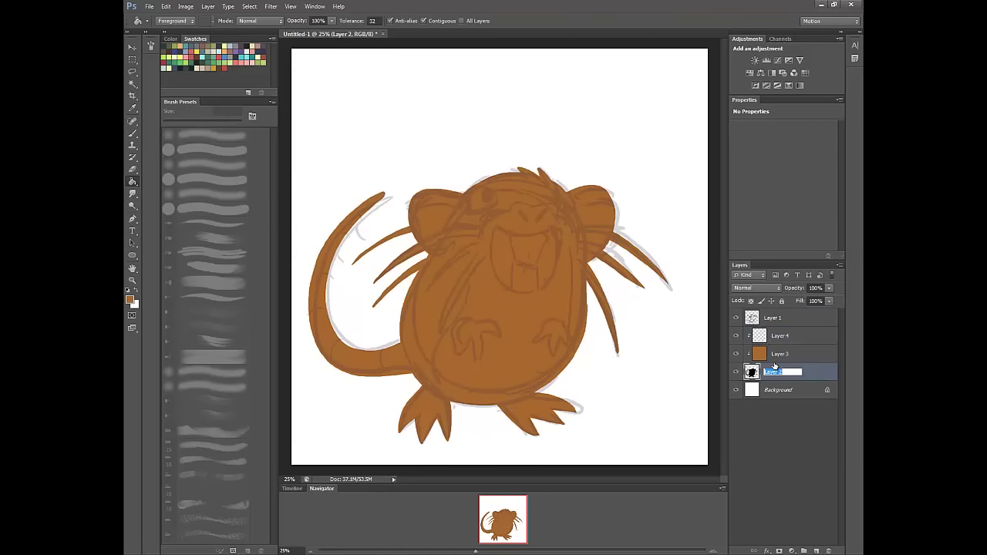
{"action": "key", "text": "Return"}
{"action": "double_click", "coordinate": [776, 354]}
{"action": "key", "text": "Return"}
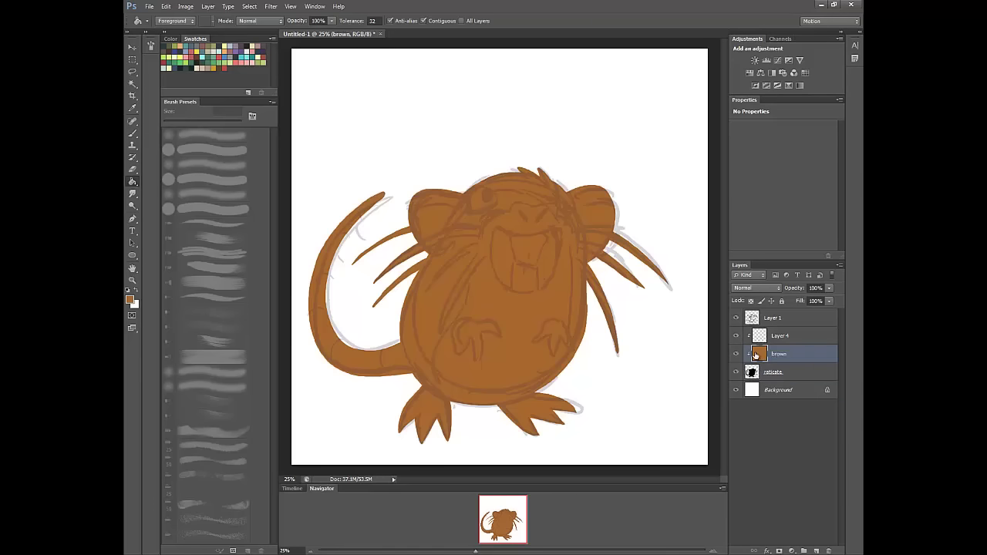
Paint the three whiskers on the tail side in pale beige #ded6aa on the empty clipped Layer 4
{"action": "left_click", "coordinate": [782, 337]}
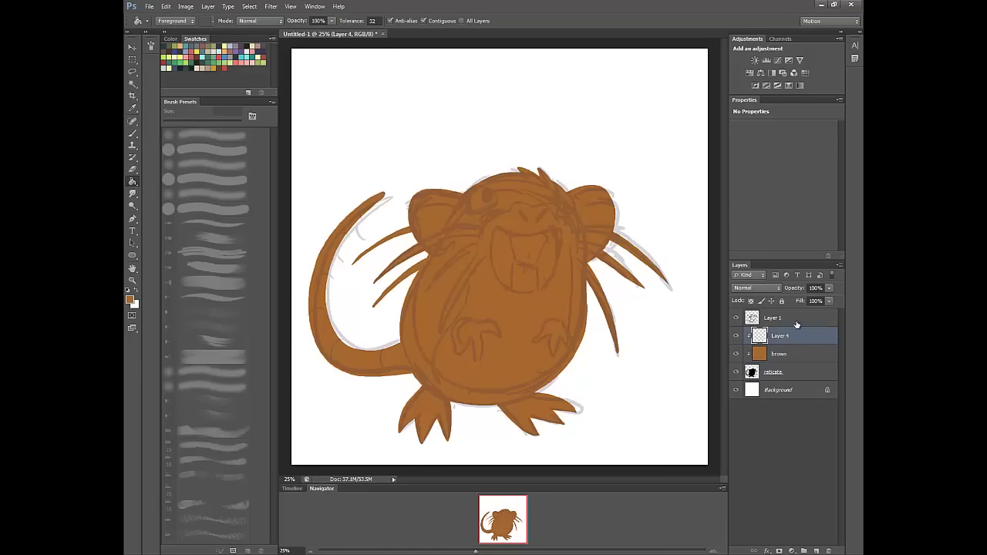
{"action": "left_click", "coordinate": [132, 298]}
{"action": "left_click", "coordinate": [344, 509]}
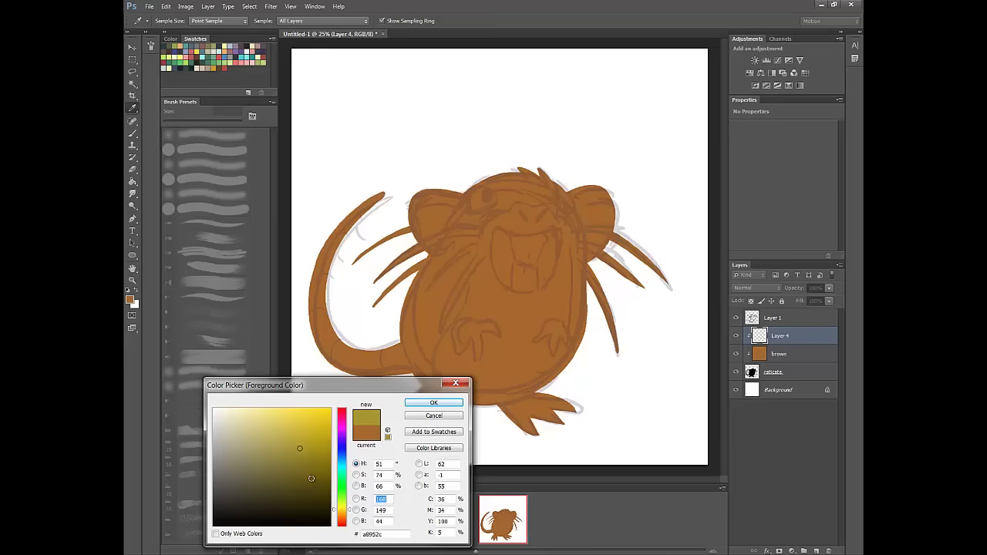
{"action": "left_click_drag", "start_coordinate": [245, 432], "coordinate": [240, 422]}
{"action": "left_click", "coordinate": [417, 403]}
{"action": "key", "text": "b"}
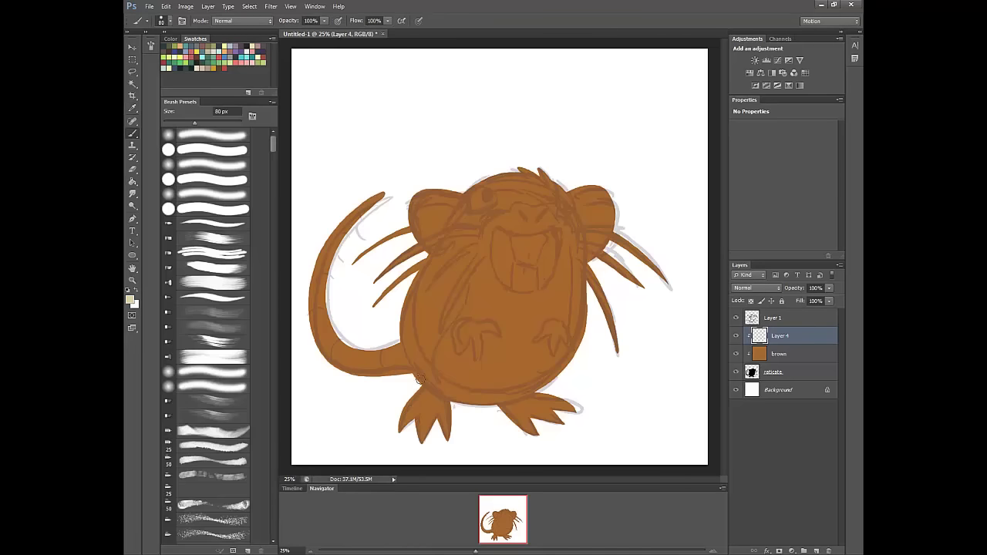
{"action": "left_click_drag", "start_coordinate": [375, 305], "coordinate": [421, 261]}
{"action": "mouse_move", "coordinate": [378, 302]}
{"action": "left_mouse_down"}
{"action": "mouse_move", "coordinate": [470, 251]}
{"action": "mouse_move", "coordinate": [432, 262]}
{"action": "left_mouse_up"}
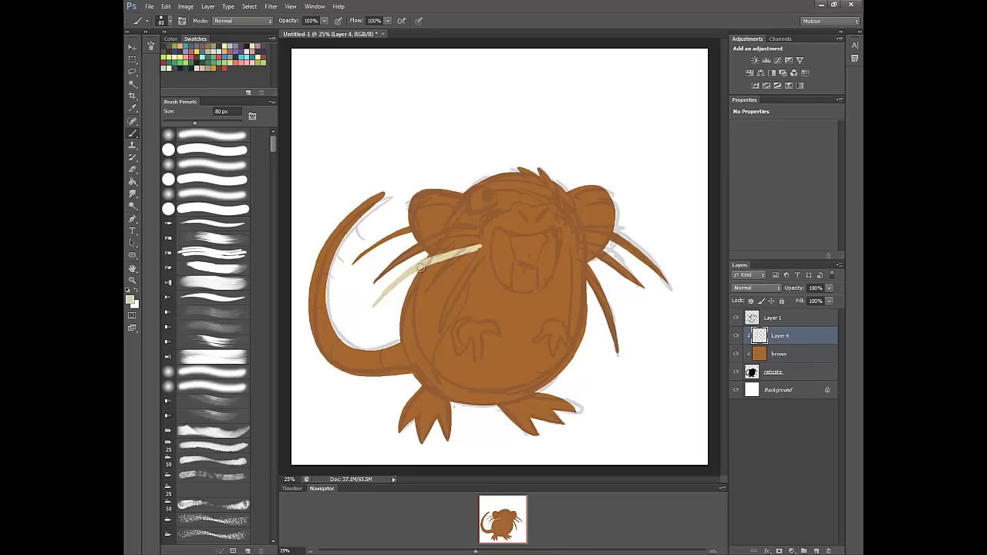
{"action": "mouse_move", "coordinate": [432, 257]}
{"action": "left_mouse_down"}
{"action": "mouse_move", "coordinate": [470, 247]}
{"action": "mouse_move", "coordinate": [425, 243]}
{"action": "mouse_move", "coordinate": [377, 279]}
{"action": "left_mouse_up"}
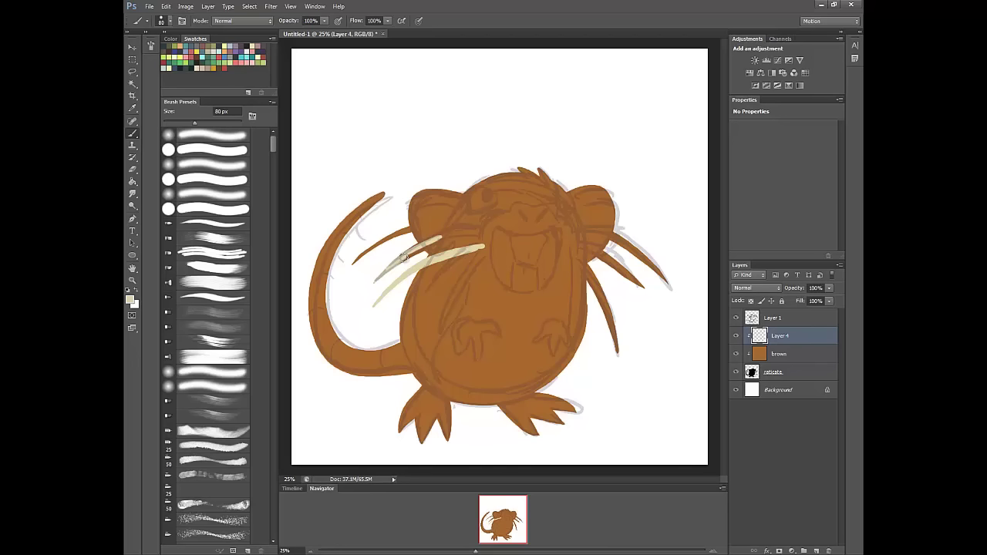
{"action": "mouse_move", "coordinate": [415, 253]}
{"action": "left_mouse_down"}
{"action": "mouse_move", "coordinate": [447, 240]}
{"action": "mouse_move", "coordinate": [392, 269]}
{"action": "mouse_move", "coordinate": [443, 232]}
{"action": "mouse_move", "coordinate": [408, 253]}
{"action": "mouse_move", "coordinate": [444, 244]}
{"action": "mouse_move", "coordinate": [468, 254]}
{"action": "mouse_move", "coordinate": [432, 235]}
{"action": "mouse_move", "coordinate": [419, 253]}
{"action": "mouse_move", "coordinate": [446, 232]}
{"action": "left_mouse_up"}
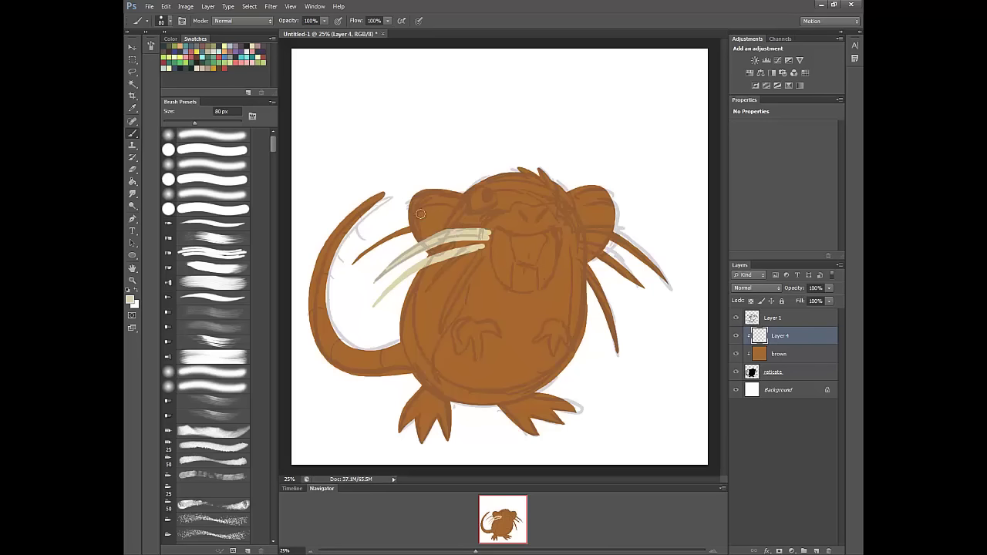
{"action": "mouse_move", "coordinate": [399, 232]}
{"action": "left_mouse_down"}
{"action": "mouse_move", "coordinate": [375, 245]}
{"action": "mouse_move", "coordinate": [428, 225]}
{"action": "mouse_move", "coordinate": [401, 230]}
{"action": "mouse_move", "coordinate": [413, 227]}
{"action": "mouse_move", "coordinate": [469, 217]}
{"action": "left_mouse_up"}
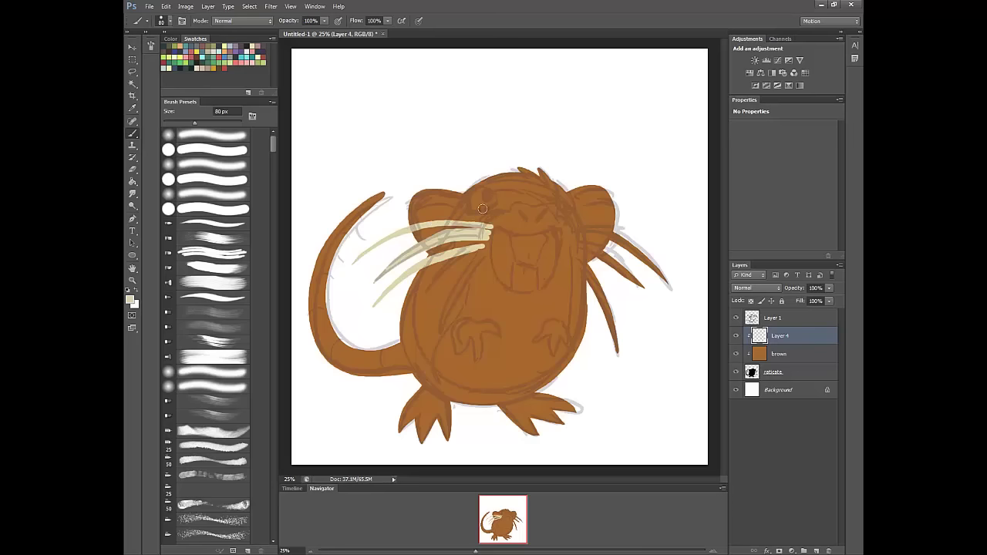
Paint the three whiskers on the side away from the tail in the same beige
{"action": "mouse_move", "coordinate": [567, 254]}
{"action": "left_mouse_down"}
{"action": "mouse_move", "coordinate": [595, 290]}
{"action": "mouse_move", "coordinate": [590, 279]}
{"action": "mouse_move", "coordinate": [621, 360]}
{"action": "mouse_move", "coordinate": [602, 277]}
{"action": "mouse_move", "coordinate": [560, 231]}
{"action": "mouse_move", "coordinate": [640, 286]}
{"action": "mouse_move", "coordinate": [617, 265]}
{"action": "left_mouse_up"}
{"action": "mouse_move", "coordinate": [571, 237]}
{"action": "left_mouse_down"}
{"action": "mouse_move", "coordinate": [602, 253]}
{"action": "mouse_move", "coordinate": [560, 237]}
{"action": "mouse_move", "coordinate": [606, 258]}
{"action": "mouse_move", "coordinate": [567, 242]}
{"action": "left_mouse_up"}
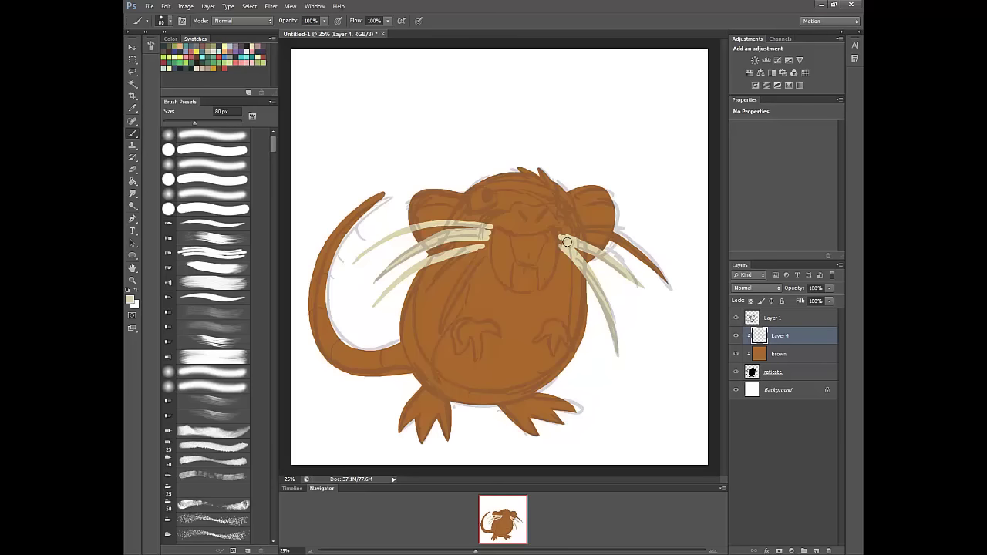
{"action": "mouse_move", "coordinate": [629, 240]}
{"action": "left_mouse_down"}
{"action": "mouse_move", "coordinate": [583, 230]}
{"action": "mouse_move", "coordinate": [626, 240]}
{"action": "mouse_move", "coordinate": [658, 271]}
{"action": "left_mouse_up"}
{"action": "key", "text": "ctrl+z"}
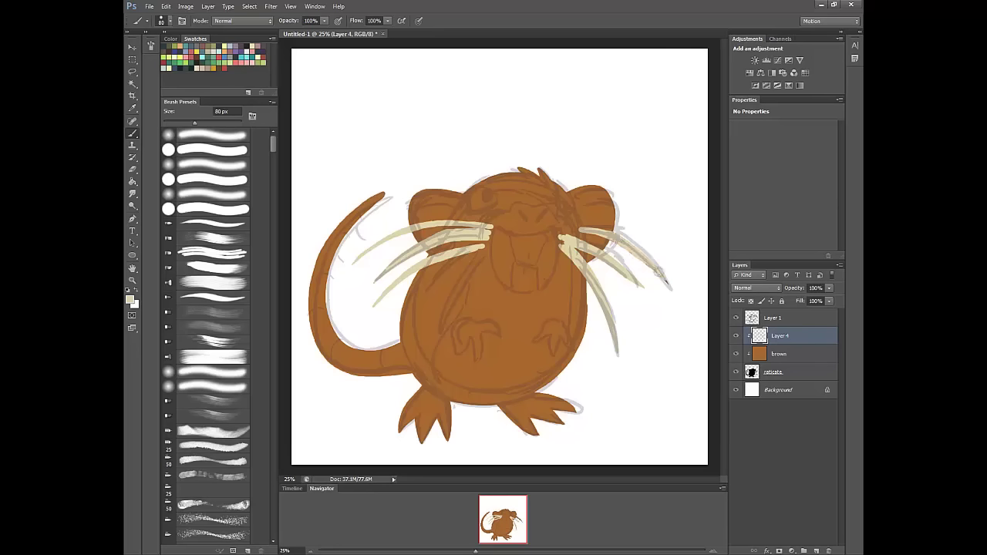
{"action": "mouse_move", "coordinate": [598, 231]}
{"action": "left_mouse_down"}
{"action": "mouse_move", "coordinate": [580, 228]}
{"action": "mouse_move", "coordinate": [592, 228]}
{"action": "left_mouse_up"}
Paint the muzzle, chest and belly solid beige, following the sketch's inner body outline
{"action": "left_click_drag", "start_coordinate": [564, 230], "coordinate": [568, 282]}
{"action": "mouse_move", "coordinate": [513, 214]}
{"action": "left_mouse_down"}
{"action": "mouse_move", "coordinate": [472, 279]}
{"action": "mouse_move", "coordinate": [501, 217]}
{"action": "mouse_move", "coordinate": [489, 237]}
{"action": "mouse_move", "coordinate": [523, 205]}
{"action": "mouse_move", "coordinate": [559, 208]}
{"action": "mouse_move", "coordinate": [570, 229]}
{"action": "mouse_move", "coordinate": [517, 214]}
{"action": "mouse_move", "coordinate": [539, 222]}
{"action": "mouse_move", "coordinate": [504, 231]}
{"action": "mouse_move", "coordinate": [522, 240]}
{"action": "mouse_move", "coordinate": [558, 233]}
{"action": "mouse_move", "coordinate": [560, 245]}
{"action": "mouse_move", "coordinate": [537, 228]}
{"action": "mouse_move", "coordinate": [462, 287]}
{"action": "mouse_move", "coordinate": [425, 346]}
{"action": "mouse_move", "coordinate": [465, 391]}
{"action": "left_mouse_up"}
{"action": "mouse_move", "coordinate": [467, 277]}
{"action": "left_mouse_down"}
{"action": "mouse_move", "coordinate": [491, 280]}
{"action": "mouse_move", "coordinate": [432, 343]}
{"action": "mouse_move", "coordinate": [443, 380]}
{"action": "mouse_move", "coordinate": [442, 340]}
{"action": "mouse_move", "coordinate": [488, 278]}
{"action": "mouse_move", "coordinate": [437, 367]}
{"action": "mouse_move", "coordinate": [474, 318]}
{"action": "mouse_move", "coordinate": [457, 356]}
{"action": "mouse_move", "coordinate": [505, 312]}
{"action": "mouse_move", "coordinate": [463, 374]}
{"action": "mouse_move", "coordinate": [516, 324]}
{"action": "mouse_move", "coordinate": [496, 363]}
{"action": "mouse_move", "coordinate": [532, 311]}
{"action": "mouse_move", "coordinate": [496, 328]}
{"action": "mouse_move", "coordinate": [493, 313]}
{"action": "mouse_move", "coordinate": [524, 278]}
{"action": "mouse_move", "coordinate": [478, 307]}
{"action": "mouse_move", "coordinate": [513, 266]}
{"action": "left_mouse_up"}
{"action": "mouse_move", "coordinate": [497, 233]}
{"action": "left_mouse_down"}
{"action": "mouse_move", "coordinate": [502, 273]}
{"action": "mouse_move", "coordinate": [540, 240]}
{"action": "mouse_move", "coordinate": [536, 299]}
{"action": "mouse_move", "coordinate": [568, 219]}
{"action": "mouse_move", "coordinate": [551, 252]}
{"action": "mouse_move", "coordinate": [554, 302]}
{"action": "mouse_move", "coordinate": [564, 253]}
{"action": "mouse_move", "coordinate": [578, 340]}
{"action": "mouse_move", "coordinate": [544, 349]}
{"action": "left_mouse_up"}
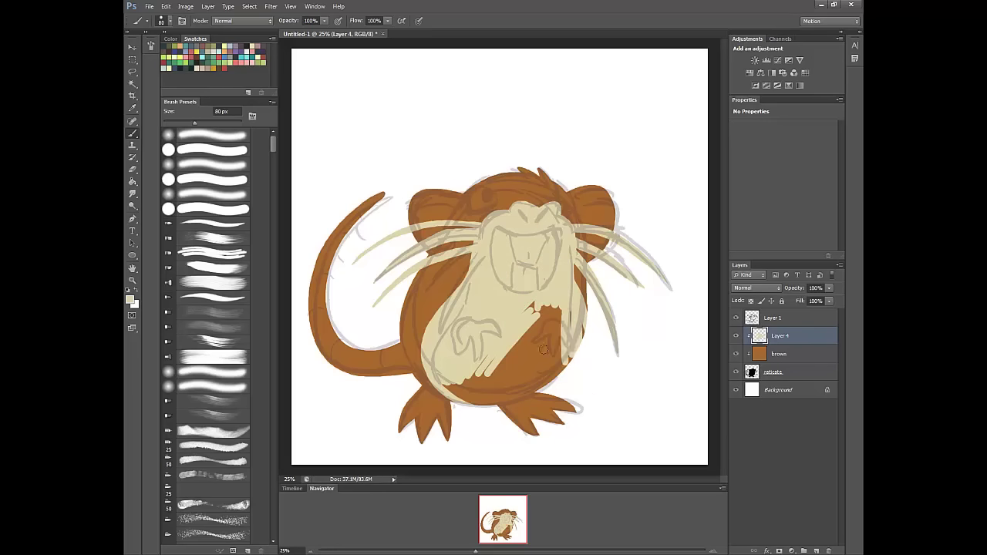
{"action": "mouse_move", "coordinate": [468, 286]}
{"action": "left_mouse_down"}
{"action": "mouse_move", "coordinate": [434, 311]}
{"action": "mouse_move", "coordinate": [425, 349]}
{"action": "mouse_move", "coordinate": [437, 370]}
{"action": "left_mouse_up"}
{"action": "mouse_move", "coordinate": [531, 306]}
{"action": "left_mouse_down"}
{"action": "mouse_move", "coordinate": [573, 313]}
{"action": "mouse_move", "coordinate": [503, 353]}
{"action": "mouse_move", "coordinate": [559, 336]}
{"action": "mouse_move", "coordinate": [510, 380]}
{"action": "mouse_move", "coordinate": [571, 360]}
{"action": "mouse_move", "coordinate": [531, 387]}
{"action": "mouse_move", "coordinate": [575, 337]}
{"action": "left_mouse_up"}
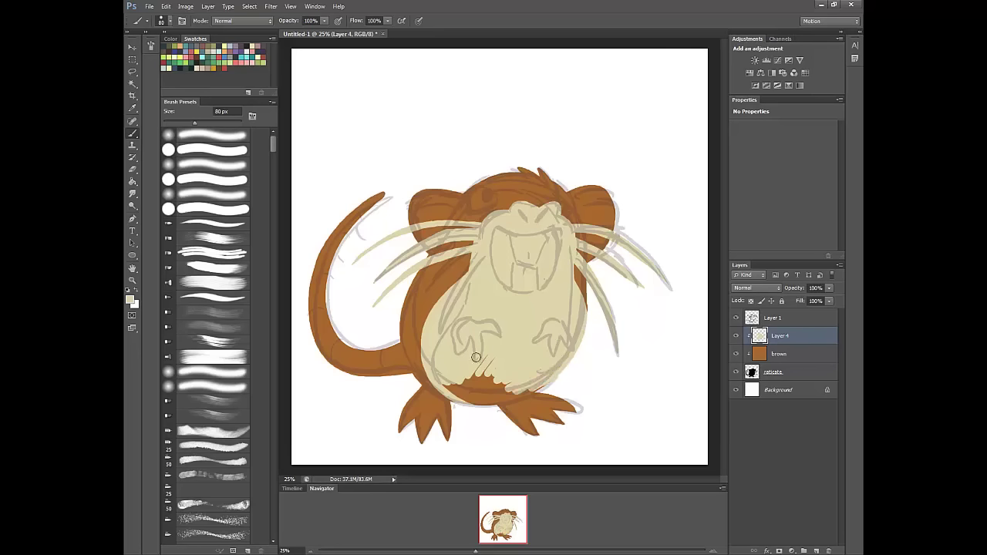
{"action": "mouse_move", "coordinate": [476, 358]}
{"action": "left_mouse_down"}
{"action": "mouse_move", "coordinate": [500, 369]}
{"action": "mouse_move", "coordinate": [487, 388]}
{"action": "mouse_move", "coordinate": [547, 379]}
{"action": "mouse_move", "coordinate": [504, 400]}
{"action": "mouse_move", "coordinate": [529, 389]}
{"action": "mouse_move", "coordinate": [479, 399]}
{"action": "mouse_move", "coordinate": [444, 388]}
{"action": "mouse_move", "coordinate": [485, 406]}
{"action": "left_mouse_up"}
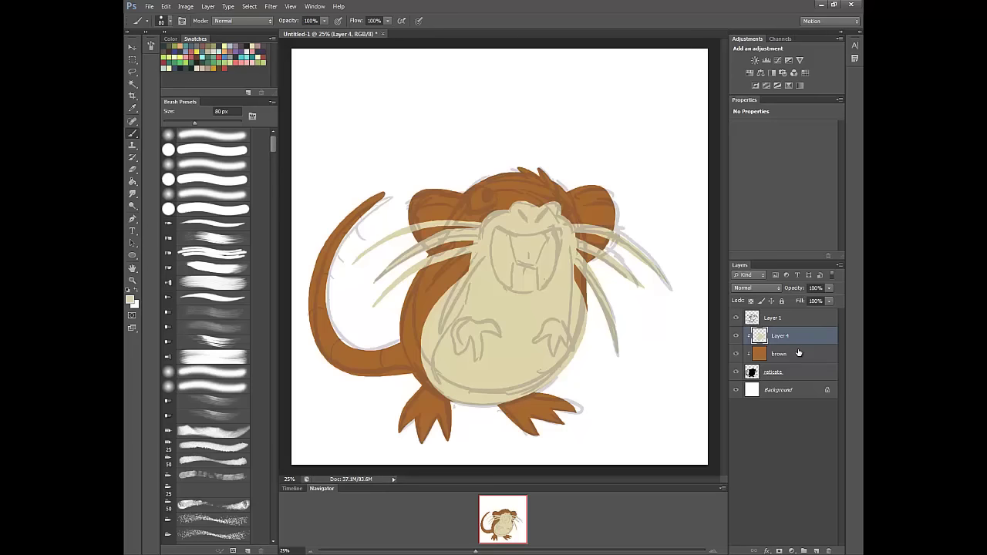
Add a clipped layer above the beige one and try dusky pink #aa7a7a on the foot nearest the tail
{"action": "left_click", "coordinate": [817, 550]}
{"action": "left_click", "coordinate": [131, 300]}
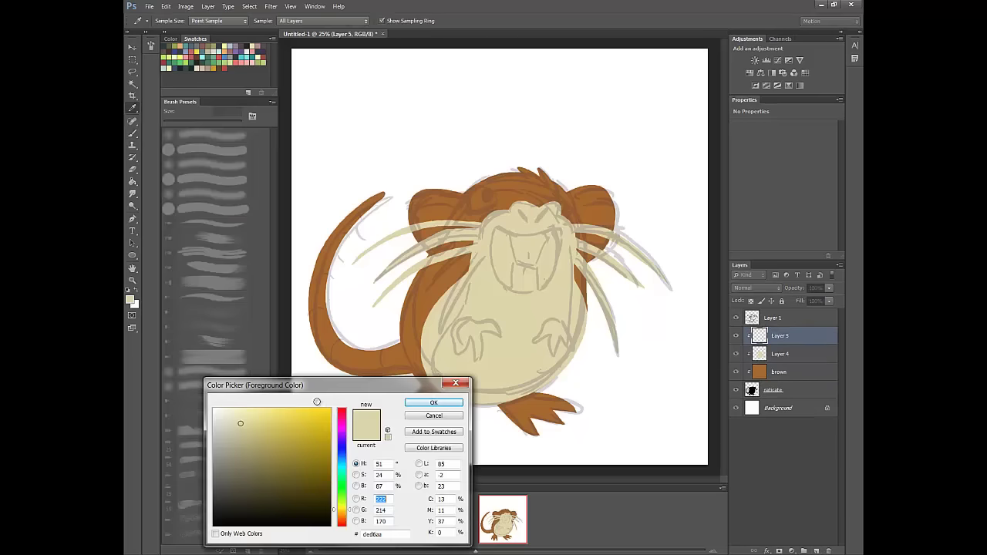
{"action": "left_click", "coordinate": [341, 409]}
{"action": "left_click_drag", "start_coordinate": [242, 460], "coordinate": [246, 447]}
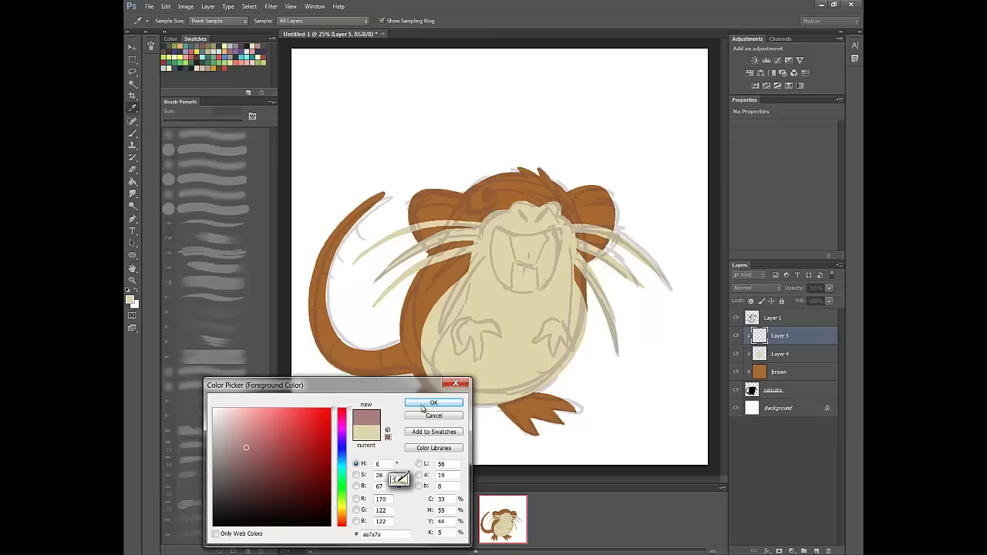
{"action": "left_click", "coordinate": [421, 407]}
{"action": "key", "text": "b"}
{"action": "left_click_drag", "start_coordinate": [414, 399], "coordinate": [407, 413]}
Try a brighter pink on the foot nearest the tail
{"action": "left_click", "coordinate": [132, 301]}
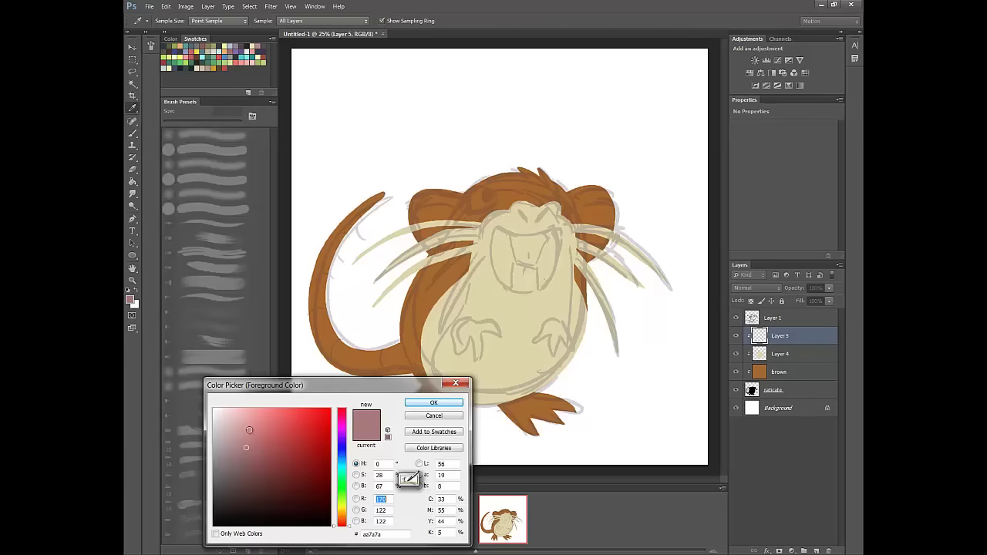
{"action": "left_click_drag", "start_coordinate": [247, 433], "coordinate": [253, 421]}
{"action": "left_click", "coordinate": [431, 402]}
{"action": "mouse_move", "coordinate": [417, 398]}
{"action": "left_mouse_down"}
{"action": "mouse_move", "coordinate": [403, 428]}
{"action": "mouse_move", "coordinate": [433, 418]}
{"action": "mouse_move", "coordinate": [432, 444]}
{"action": "mouse_move", "coordinate": [448, 426]}
{"action": "mouse_move", "coordinate": [419, 444]}
{"action": "mouse_move", "coordinate": [450, 416]}
{"action": "left_mouse_up"}
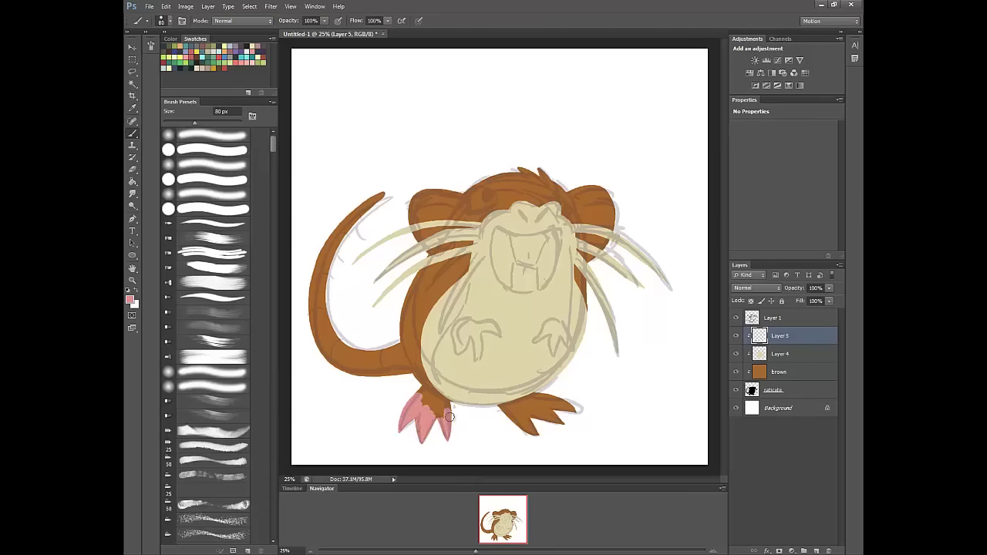
Choose a softer pink and paint both clawed feet completely with it
{"action": "left_click", "coordinate": [130, 300]}
{"action": "left_click_drag", "start_coordinate": [258, 432], "coordinate": [249, 431]}
{"action": "left_click", "coordinate": [418, 403]}
{"action": "left_click_drag", "start_coordinate": [427, 411], "coordinate": [419, 443]}
{"action": "left_click_drag", "start_coordinate": [431, 407], "coordinate": [461, 410]}
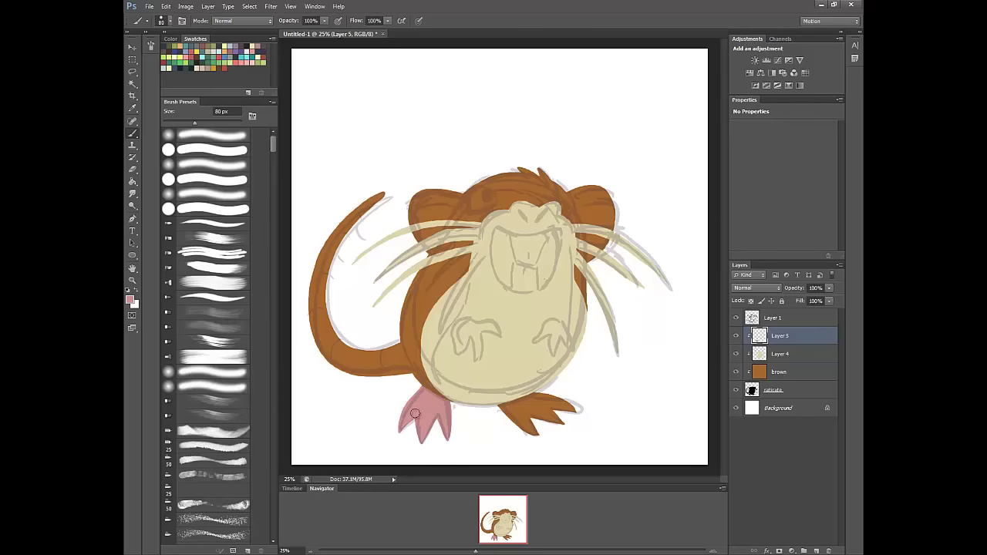
{"action": "mouse_move", "coordinate": [557, 401]}
{"action": "left_mouse_down"}
{"action": "mouse_move", "coordinate": [504, 426]}
{"action": "mouse_move", "coordinate": [530, 397]}
{"action": "mouse_move", "coordinate": [516, 405]}
{"action": "left_mouse_up"}
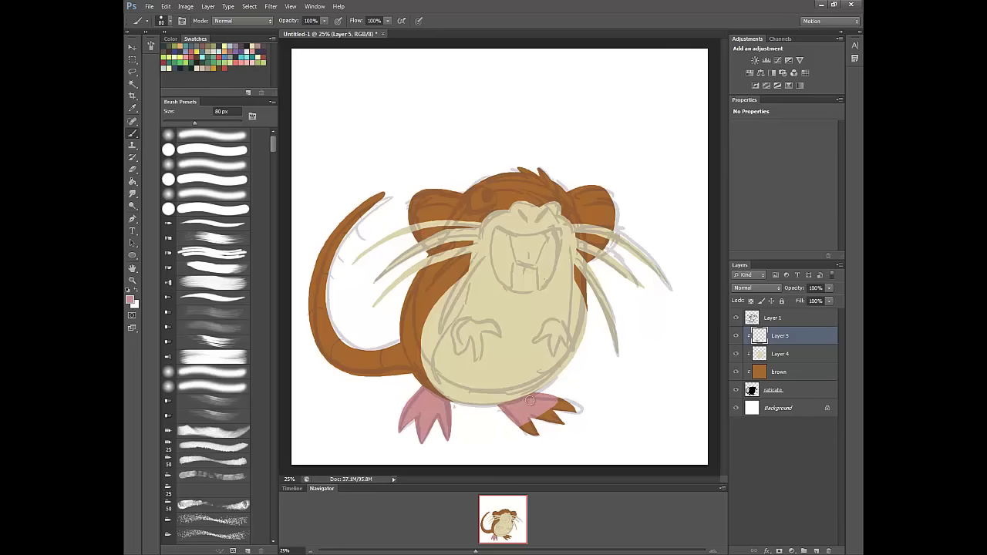
{"action": "left_click_drag", "start_coordinate": [530, 423], "coordinate": [577, 409]}
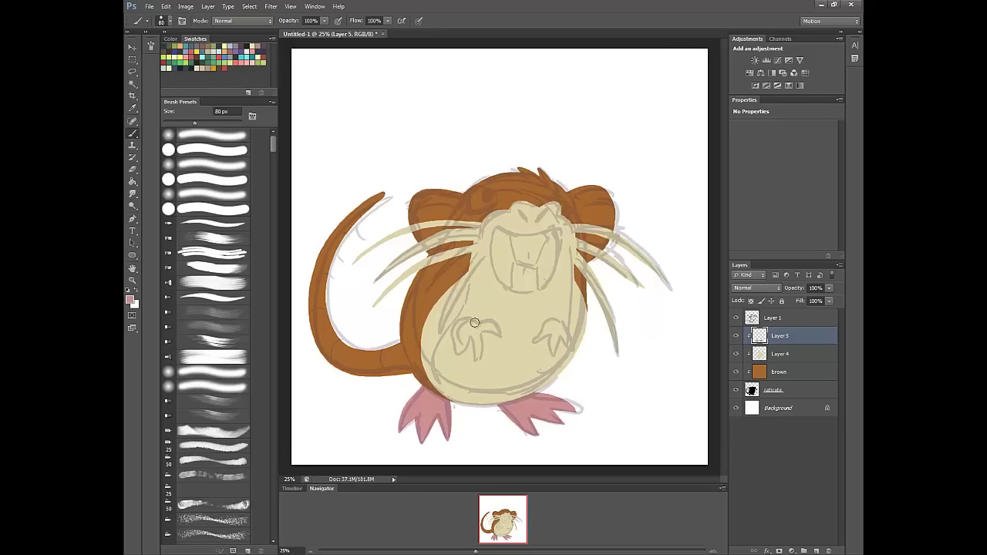
Paint the forepaw nearest the tail pink, then lasso it and move it up and outward toward the tail
{"action": "mouse_move", "coordinate": [475, 322]}
{"action": "left_mouse_down"}
{"action": "mouse_move", "coordinate": [454, 344]}
{"action": "mouse_move", "coordinate": [459, 352]}
{"action": "mouse_move", "coordinate": [457, 335]}
{"action": "left_mouse_up"}
{"action": "mouse_move", "coordinate": [474, 368]}
{"action": "left_mouse_down"}
{"action": "mouse_move", "coordinate": [483, 340]}
{"action": "mouse_move", "coordinate": [476, 351]}
{"action": "mouse_move", "coordinate": [505, 347]}
{"action": "mouse_move", "coordinate": [493, 322]}
{"action": "mouse_move", "coordinate": [461, 319]}
{"action": "mouse_move", "coordinate": [496, 333]}
{"action": "left_mouse_up"}
{"action": "key", "text": "l"}
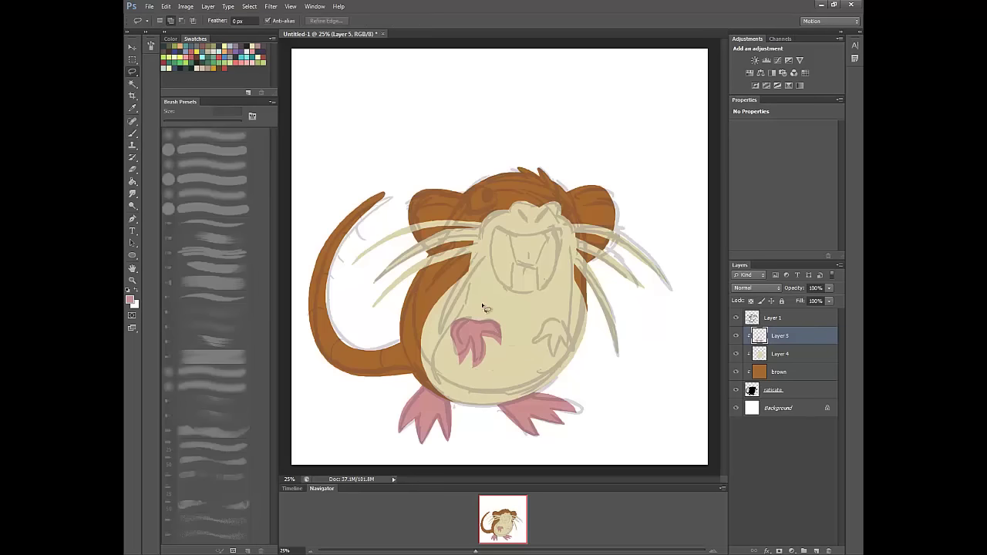
{"action": "mouse_move", "coordinate": [473, 307]}
{"action": "left_mouse_down"}
{"action": "mouse_move", "coordinate": [494, 315]}
{"action": "mouse_move", "coordinate": [480, 305]}
{"action": "left_mouse_up"}
{"action": "key", "text": "v"}
{"action": "left_click_drag", "start_coordinate": [488, 339], "coordinate": [464, 327]}
{"action": "key", "text": "ctrl+d"}
{"action": "key", "text": "b"}
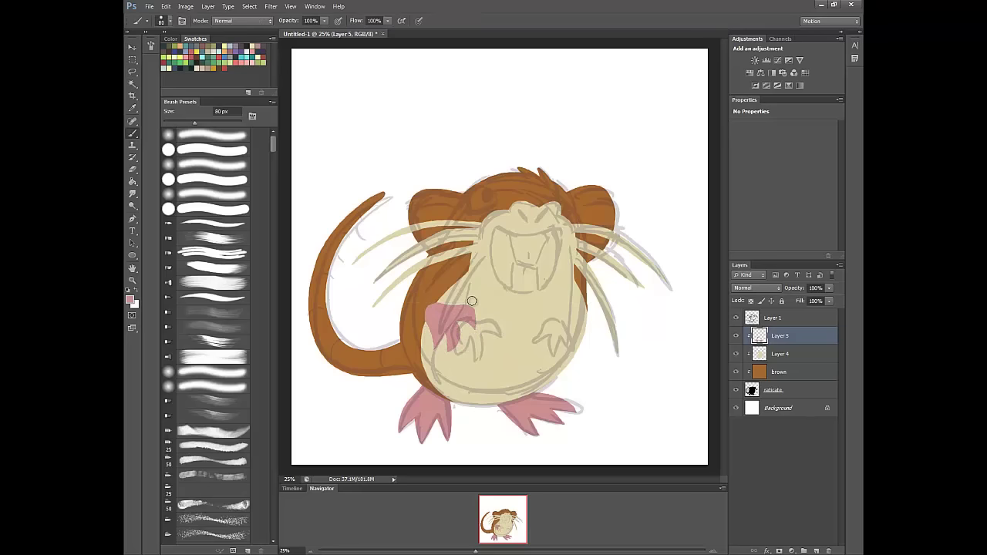
Paint the forepaw farthest from the tail pink, cut it onto its own new layer and move it outward to the body's edge
{"action": "mouse_move", "coordinate": [563, 324]}
{"action": "left_mouse_down"}
{"action": "mouse_move", "coordinate": [529, 353]}
{"action": "mouse_move", "coordinate": [549, 330]}
{"action": "mouse_move", "coordinate": [547, 363]}
{"action": "mouse_move", "coordinate": [546, 333]}
{"action": "mouse_move", "coordinate": [567, 351]}
{"action": "mouse_move", "coordinate": [561, 330]}
{"action": "mouse_move", "coordinate": [552, 333]}
{"action": "left_mouse_up"}
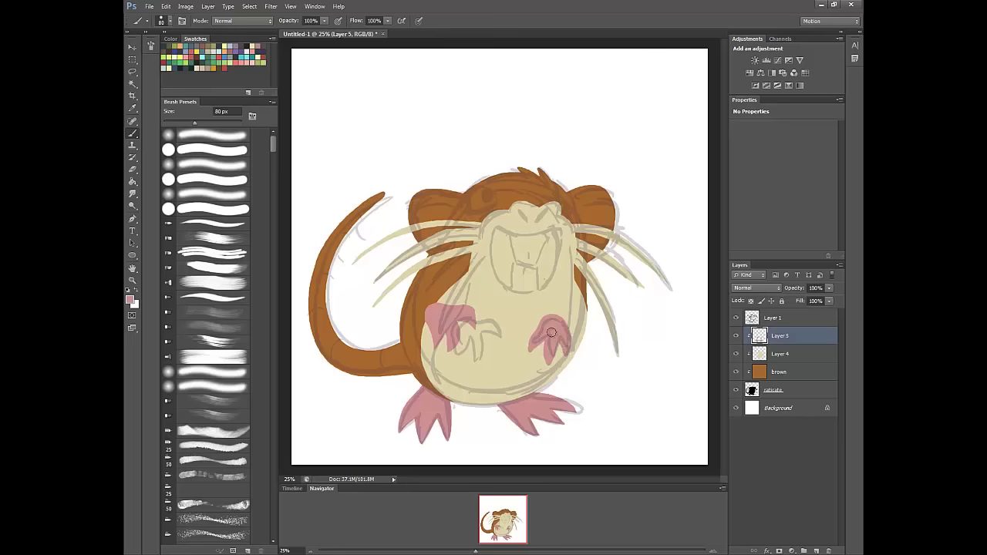
{"action": "key", "text": "l"}
{"action": "mouse_move", "coordinate": [569, 301]}
{"action": "left_mouse_down"}
{"action": "mouse_move", "coordinate": [532, 385]}
{"action": "mouse_move", "coordinate": [571, 300]}
{"action": "mouse_move", "coordinate": [581, 310]}
{"action": "mouse_move", "coordinate": [564, 348]}
{"action": "left_mouse_up"}
{"action": "key", "text": "v"}
{"action": "key", "text": "ctrl+x"}
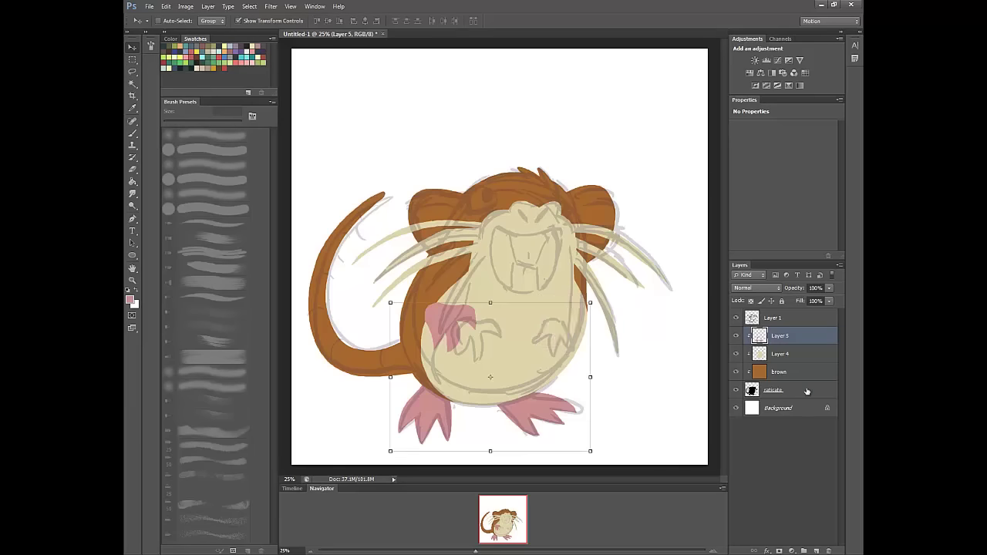
{"action": "left_click", "coordinate": [815, 550]}
{"action": "key", "text": "ctrl+v"}
{"action": "left_click_drag", "start_coordinate": [524, 275], "coordinate": [599, 326]}
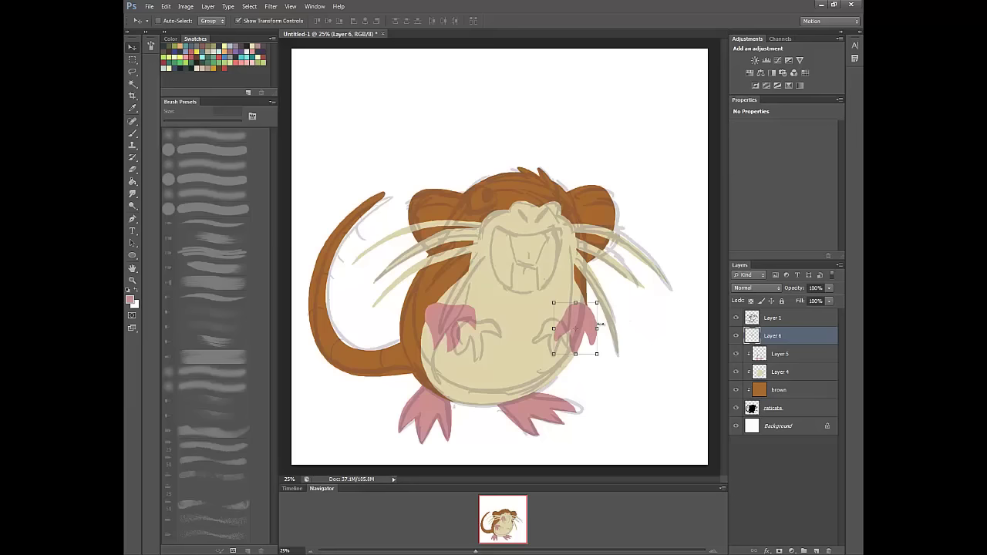
Rename the separated paw layer as front hand, the pink layer as pinks and the beige layer as belly
{"action": "double_click", "coordinate": [782, 337]}
{"action": "type", "text": "front hand"}
{"action": "key", "text": "Return"}
{"action": "double_click", "coordinate": [783, 353]}
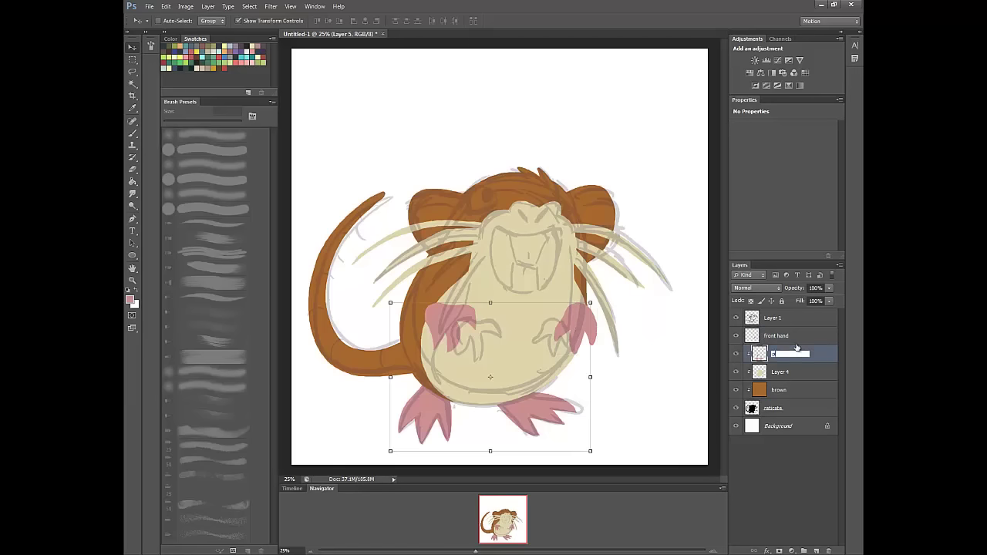
{"action": "type", "text": "pinks"}
{"action": "key", "text": "Return"}
{"action": "double_click", "coordinate": [782, 374]}
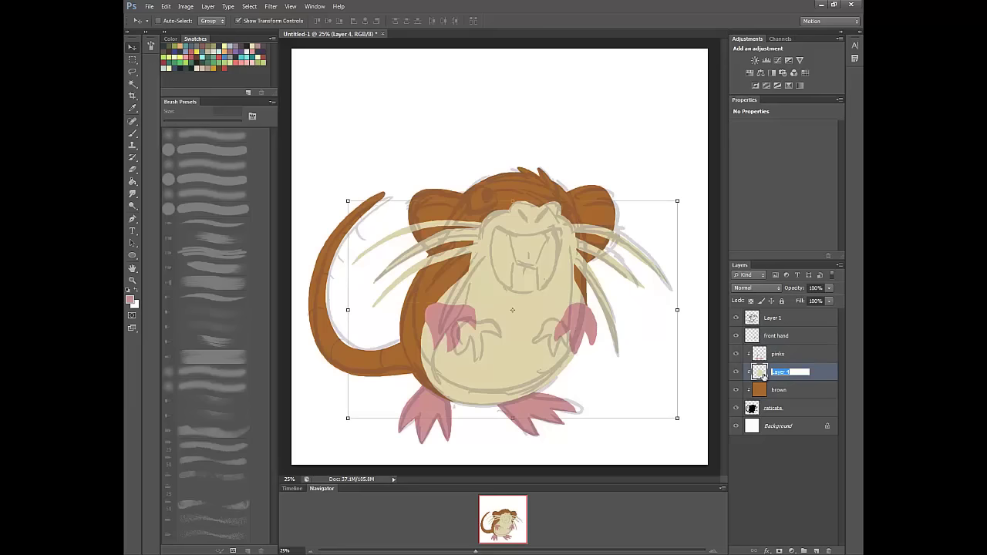
{"action": "type", "text": "belly"}
{"action": "key", "text": "Return"}
Add a clipped layer directly above pinks and choose a near-black brown as the paint colour
{"action": "left_click", "coordinate": [816, 551]}
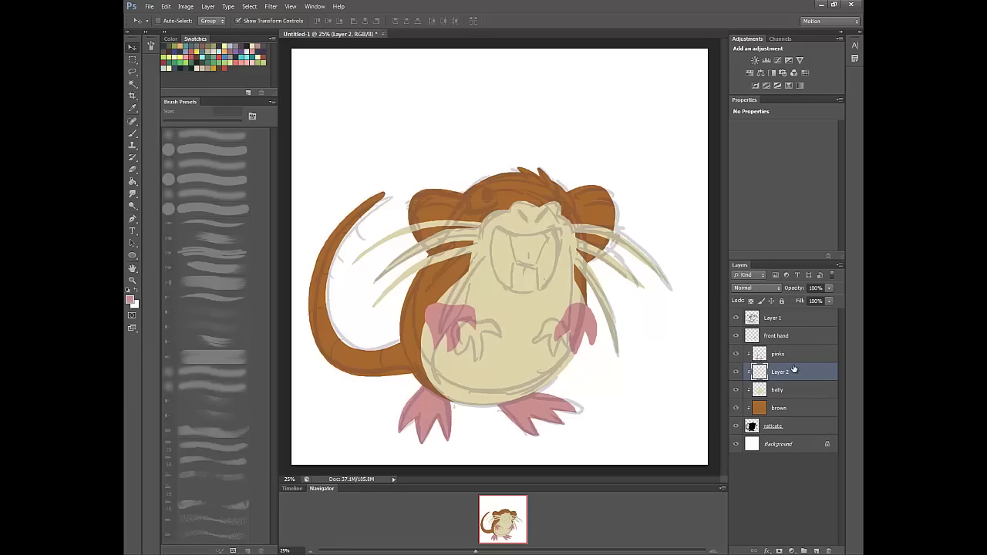
{"action": "left_click_drag", "start_coordinate": [794, 372], "coordinate": [792, 353]}
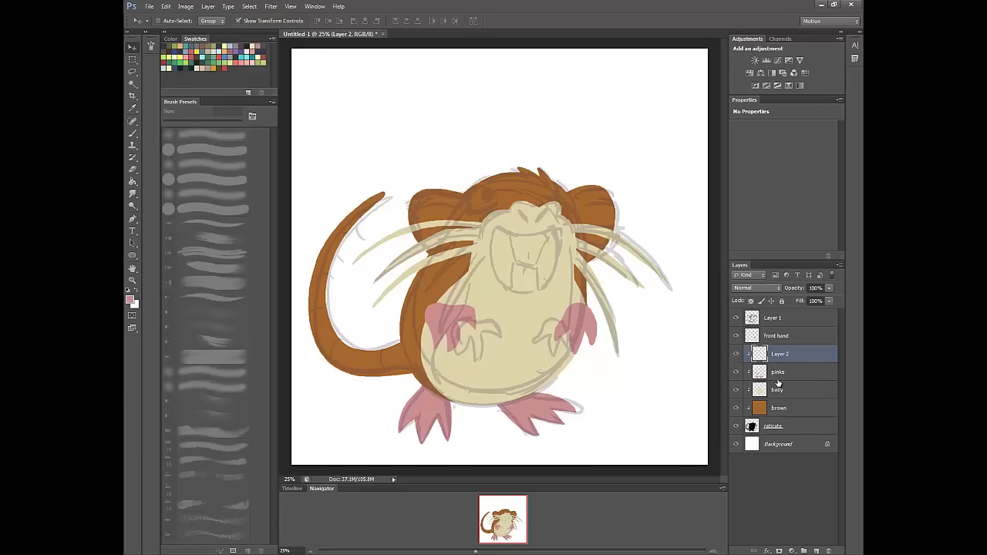
{"action": "left_click", "coordinate": [131, 301]}
{"action": "left_click_drag", "start_coordinate": [231, 493], "coordinate": [230, 502]}
{"action": "left_click", "coordinate": [433, 404]}
Paint the wide open mouth as a solid near-black shape over the sketched grin
{"action": "key", "text": "b"}
{"action": "left_click_drag", "start_coordinate": [494, 226], "coordinate": [569, 228]}
{"action": "key", "text": "ctrl+z"}
{"action": "mouse_move", "coordinate": [491, 249]}
{"action": "left_mouse_down"}
{"action": "mouse_move", "coordinate": [552, 231]}
{"action": "mouse_move", "coordinate": [561, 242]}
{"action": "mouse_move", "coordinate": [562, 232]}
{"action": "mouse_move", "coordinate": [502, 228]}
{"action": "mouse_move", "coordinate": [491, 240]}
{"action": "mouse_move", "coordinate": [512, 289]}
{"action": "mouse_move", "coordinate": [544, 282]}
{"action": "mouse_move", "coordinate": [561, 253]}
{"action": "left_mouse_up"}
{"action": "key", "text": "ctrl+z"}
{"action": "key", "text": "ctrl+z"}
{"action": "mouse_move", "coordinate": [504, 283]}
{"action": "left_mouse_down"}
{"action": "mouse_move", "coordinate": [549, 282]}
{"action": "mouse_move", "coordinate": [559, 259]}
{"action": "mouse_move", "coordinate": [546, 249]}
{"action": "mouse_move", "coordinate": [557, 242]}
{"action": "mouse_move", "coordinate": [534, 271]}
{"action": "mouse_move", "coordinate": [525, 250]}
{"action": "mouse_move", "coordinate": [542, 244]}
{"action": "mouse_move", "coordinate": [505, 236]}
{"action": "mouse_move", "coordinate": [501, 263]}
{"action": "mouse_move", "coordinate": [512, 255]}
{"action": "mouse_move", "coordinate": [534, 277]}
{"action": "mouse_move", "coordinate": [506, 279]}
{"action": "left_mouse_up"}
{"action": "key", "text": "ctrl+z"}
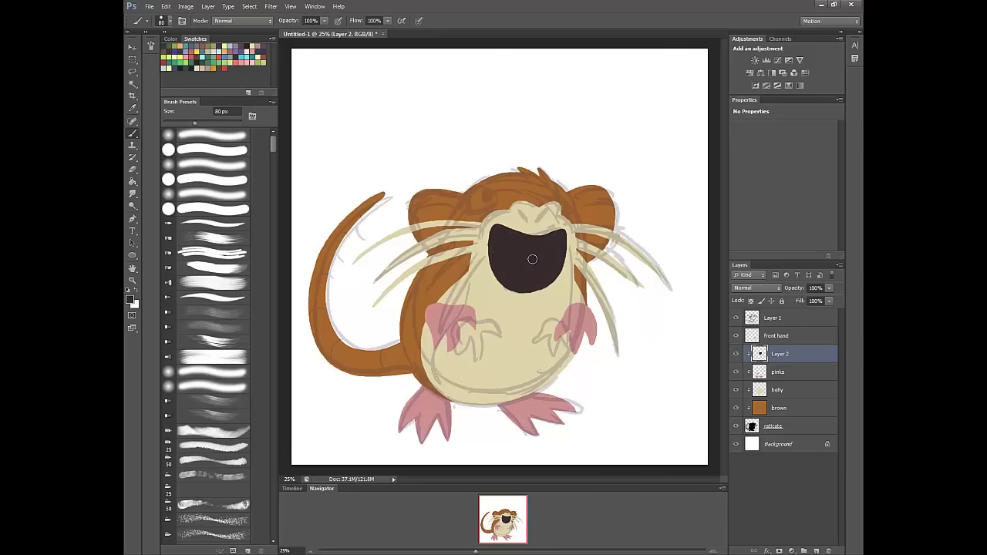
Lock the layer's transparent pixels and paint white upper and lower teeth inside the mouth with a 45 px brush
{"action": "left_click_drag", "start_coordinate": [552, 234], "coordinate": [535, 239]}
{"action": "left_click", "coordinate": [751, 301]}
{"action": "key", "text": "bracketleft"}
{"action": "key", "text": "bracketleft"}
{"action": "key", "text": "bracketleft"}
{"action": "key", "text": "bracketleft"}
{"action": "mouse_move", "coordinate": [511, 229]}
{"action": "left_mouse_down"}
{"action": "mouse_move", "coordinate": [516, 254]}
{"action": "mouse_move", "coordinate": [531, 257]}
{"action": "mouse_move", "coordinate": [520, 261]}
{"action": "mouse_move", "coordinate": [534, 263]}
{"action": "mouse_move", "coordinate": [550, 226]}
{"action": "mouse_move", "coordinate": [527, 244]}
{"action": "mouse_move", "coordinate": [531, 254]}
{"action": "mouse_move", "coordinate": [542, 246]}
{"action": "mouse_move", "coordinate": [519, 246]}
{"action": "mouse_move", "coordinate": [541, 256]}
{"action": "left_mouse_up"}
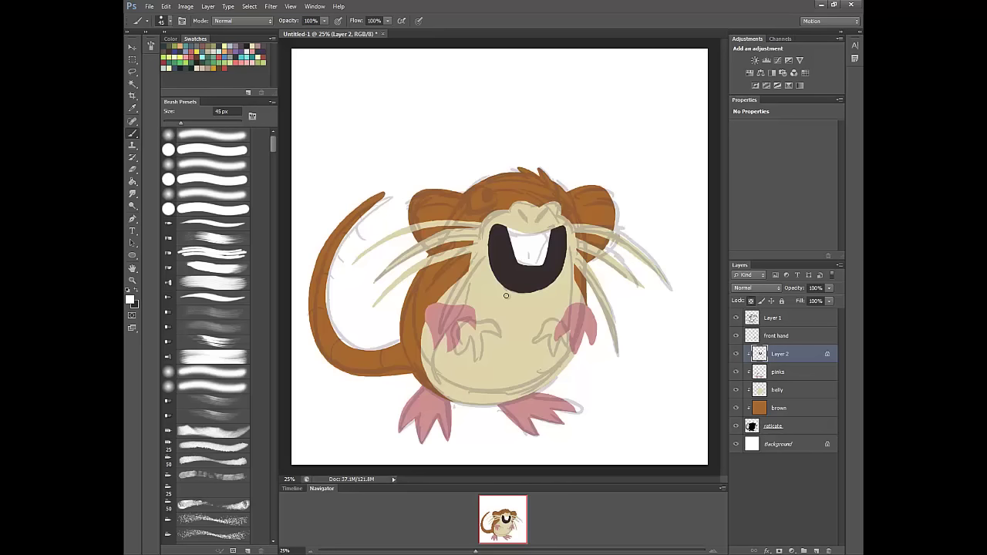
{"action": "mouse_move", "coordinate": [507, 291]}
{"action": "left_mouse_down"}
{"action": "mouse_move", "coordinate": [522, 268]}
{"action": "mouse_move", "coordinate": [543, 289]}
{"action": "mouse_move", "coordinate": [532, 270]}
{"action": "mouse_move", "coordinate": [515, 292]}
{"action": "mouse_move", "coordinate": [529, 287]}
{"action": "left_mouse_up"}
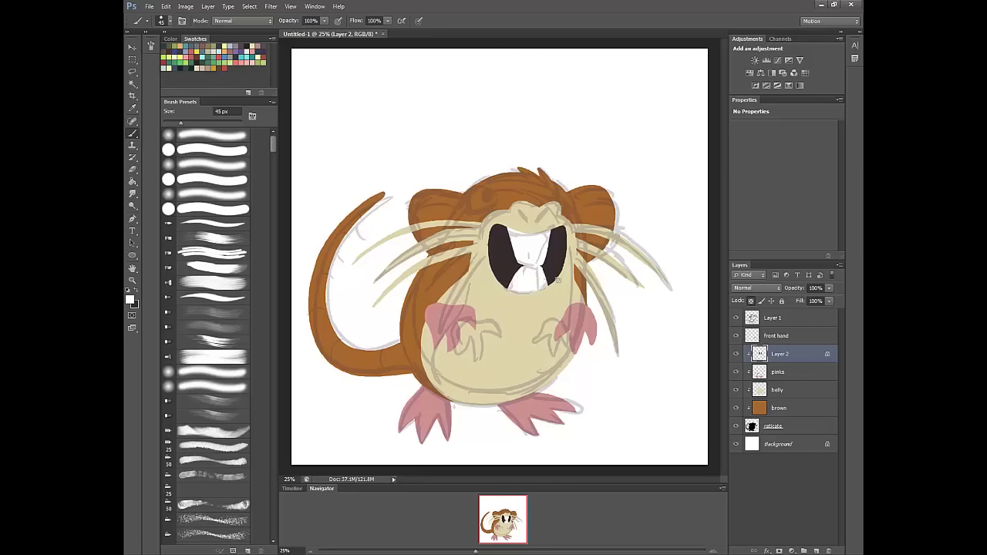
Draw thin dark lines separating the upper teeth from the lower ones and dividing them down the middle
{"action": "key", "text": "x"}
{"action": "left_click_drag", "start_coordinate": [517, 266], "coordinate": [544, 266]}
{"action": "left_click_drag", "start_coordinate": [531, 263], "coordinate": [531, 284]}
Try a large white eye on the tail side of the head, then undo it
{"action": "mouse_move", "coordinate": [493, 208]}
{"action": "left_mouse_down"}
{"action": "mouse_move", "coordinate": [463, 202]}
{"action": "mouse_move", "coordinate": [493, 208]}
{"action": "mouse_move", "coordinate": [470, 202]}
{"action": "mouse_move", "coordinate": [480, 209]}
{"action": "left_mouse_up"}
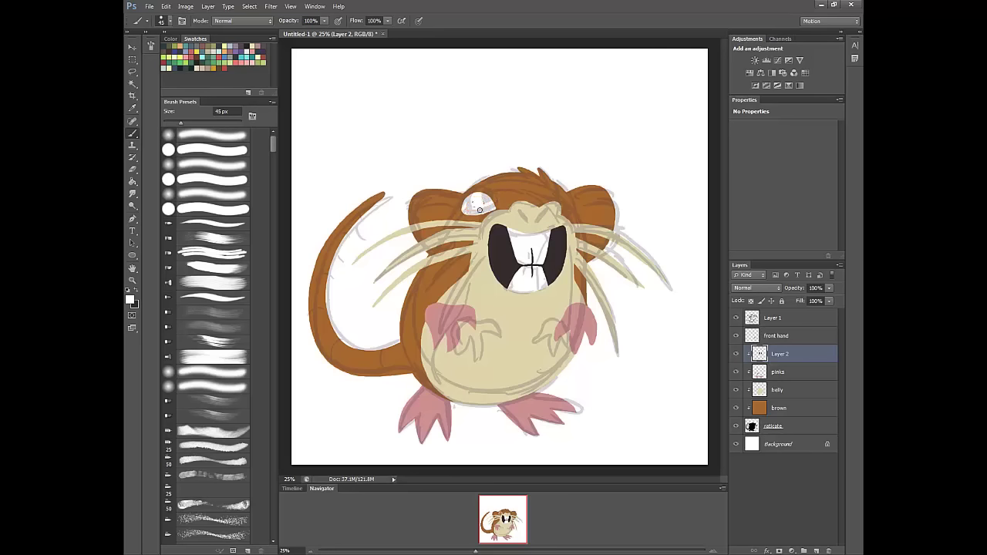
{"action": "key", "text": "ctrl+alt+z"}
{"action": "key", "text": "ctrl+alt+z"}
{"action": "key", "text": "ctrl+alt+z"}
Paint small near-black eyes on both sides of the muzzle and rename the layer as mouth eyes
{"action": "key", "text": "x"}
{"action": "left_click", "coordinate": [479, 205]}
{"action": "double_click", "coordinate": [780, 354]}
{"action": "type", "text": "mouth eye"}
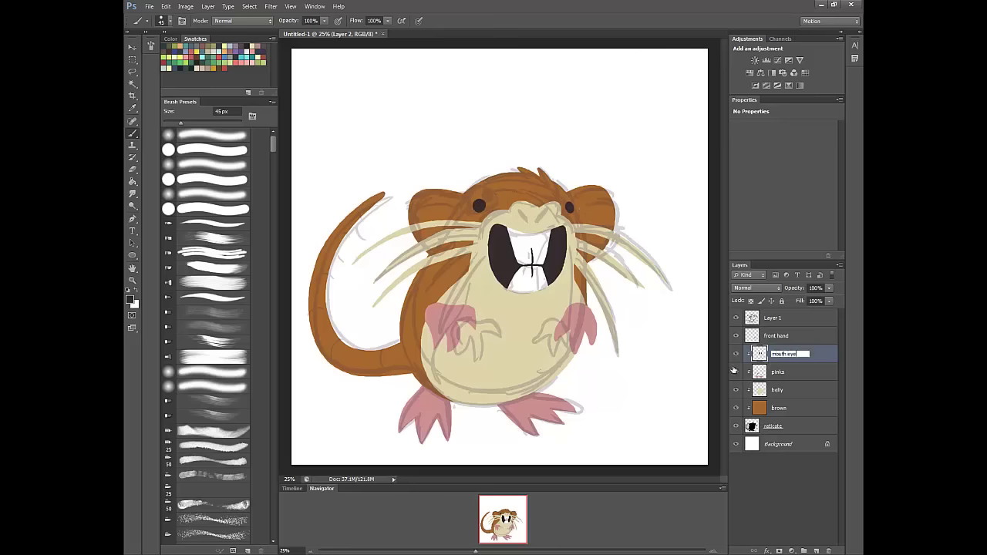
{"action": "type", "text": "s"}
{"action": "left_click", "coordinate": [798, 381]}
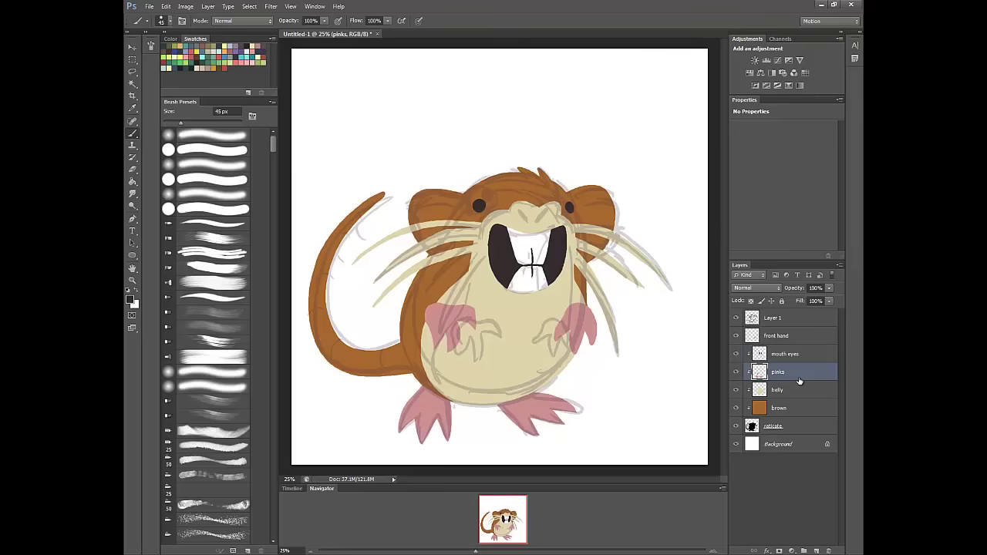
Add a clipped layer above mouth eyes and name it lines
{"action": "left_click", "coordinate": [817, 551]}
{"action": "left_click_drag", "start_coordinate": [794, 371], "coordinate": [789, 346]}
{"action": "double_click", "coordinate": [781, 353]}
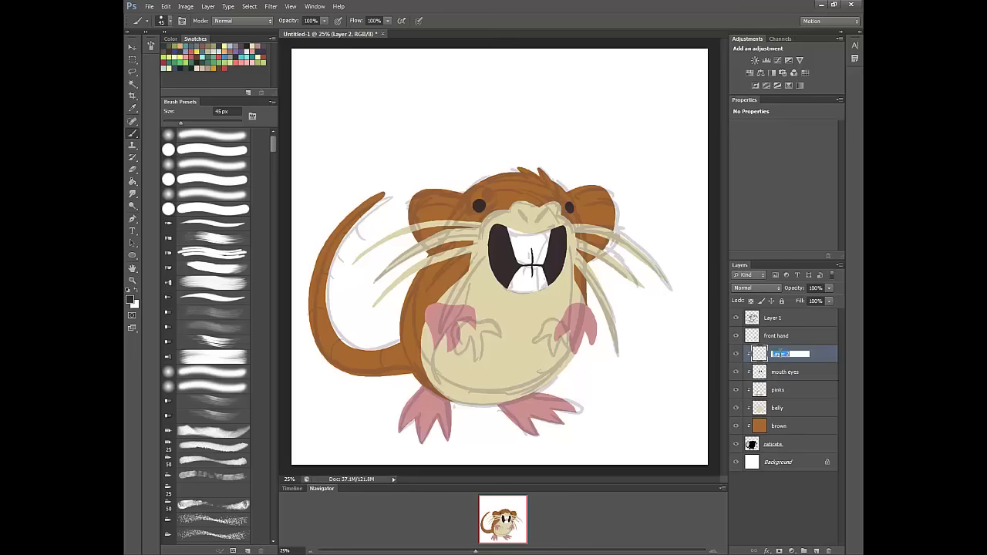
{"action": "type", "text": "lines"}
{"action": "key", "text": "Return"}
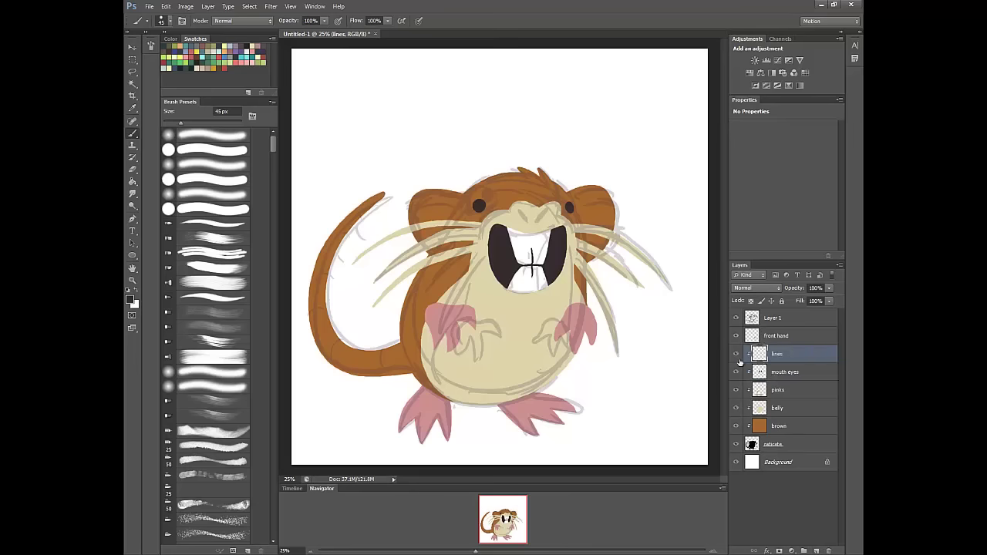
Sample the fur brown, darken it, and draw the inner ear curves, brow lines and small fur ticks along the back
{"action": "key", "text": "i"}
{"action": "left_click", "coordinate": [466, 216]}
{"action": "left_click", "coordinate": [130, 300]}
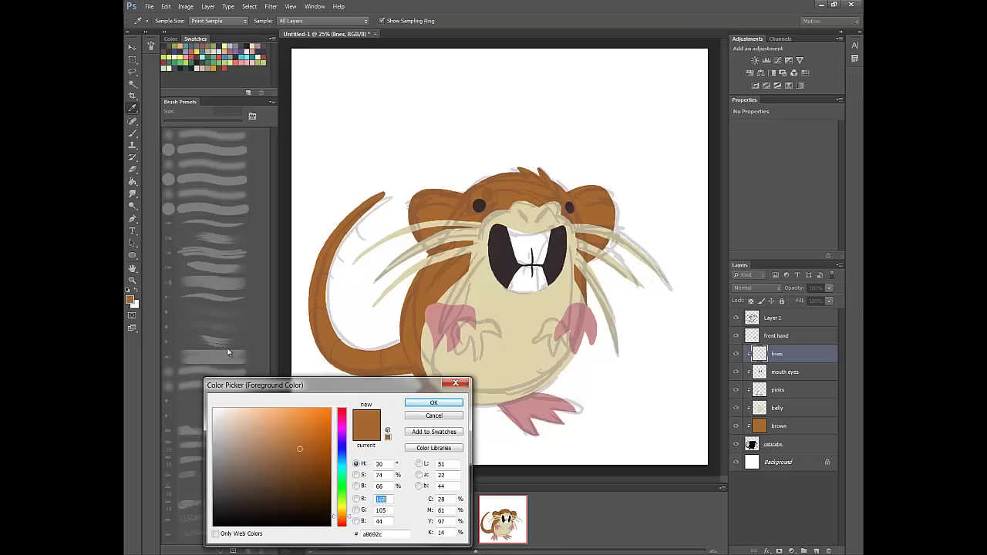
{"action": "left_click", "coordinate": [434, 402]}
{"action": "key", "text": "b"}
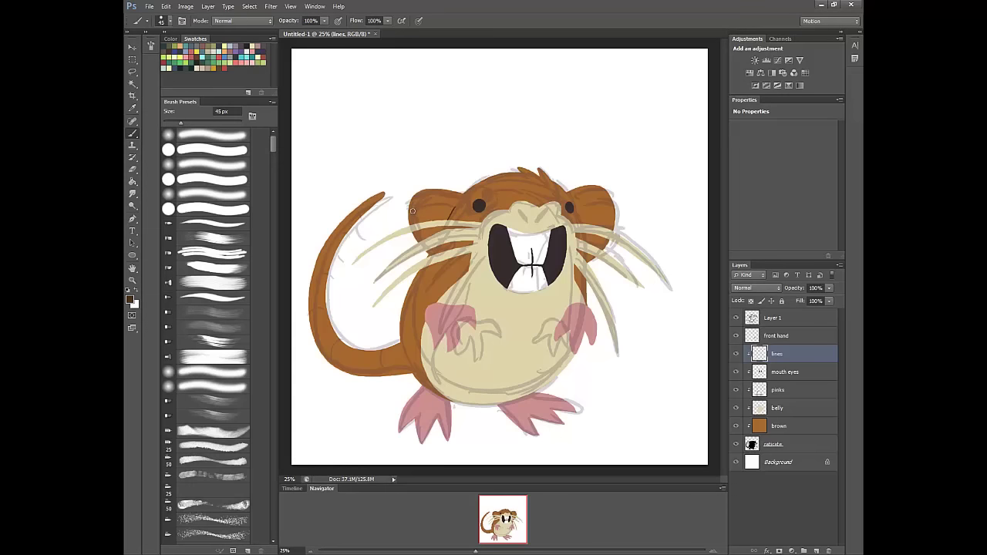
{"action": "left_click_drag", "start_coordinate": [431, 204], "coordinate": [452, 206]}
{"action": "key", "text": "ctrl+z"}
{"action": "left_click_drag", "start_coordinate": [576, 202], "coordinate": [620, 213]}
{"action": "key", "text": "x"}
Sample the paw pink and paint the entire tail with it on the pinks layer, using a 100 px brush for most of it
{"action": "left_click", "coordinate": [794, 391]}
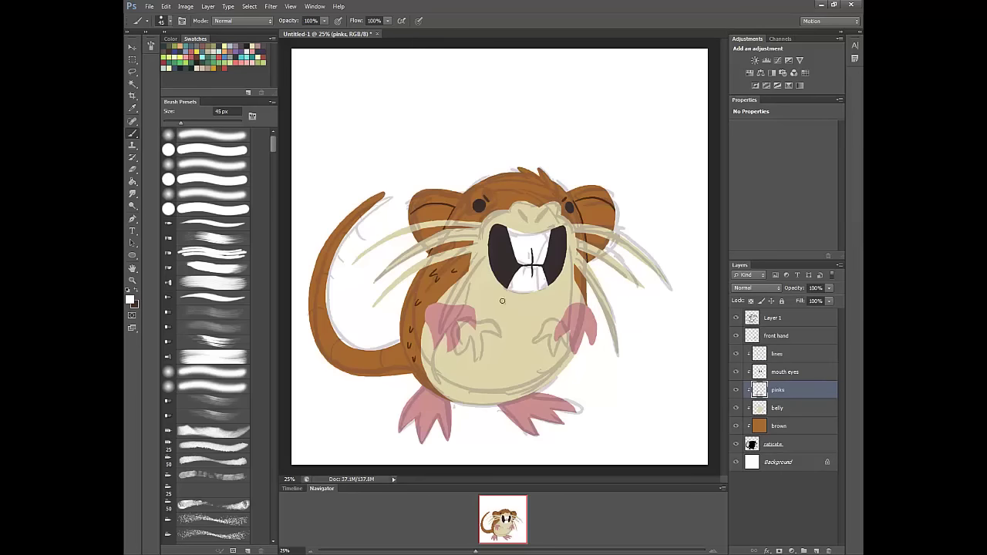
{"action": "left_click", "coordinate": [437, 313], "text": "alt"}
{"action": "mouse_move", "coordinate": [380, 350]}
{"action": "left_mouse_down"}
{"action": "mouse_move", "coordinate": [400, 374]}
{"action": "mouse_move", "coordinate": [401, 357]}
{"action": "left_mouse_up"}
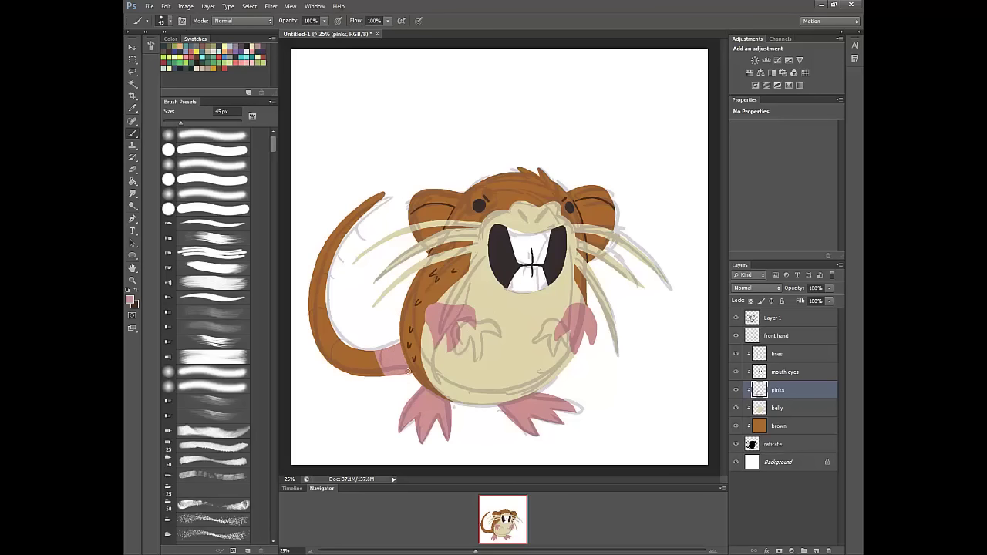
{"action": "key", "text": "]"}
{"action": "key", "text": "]"}
{"action": "key", "text": "]"}
{"action": "key", "text": "]"}
{"action": "key", "text": "]"}
{"action": "key", "text": "]"}
{"action": "mouse_move", "coordinate": [383, 198]}
{"action": "left_mouse_down"}
{"action": "mouse_move", "coordinate": [324, 268]}
{"action": "mouse_move", "coordinate": [319, 337]}
{"action": "mouse_move", "coordinate": [336, 366]}
{"action": "mouse_move", "coordinate": [345, 348]}
{"action": "mouse_move", "coordinate": [323, 358]}
{"action": "mouse_move", "coordinate": [365, 347]}
{"action": "mouse_move", "coordinate": [365, 372]}
{"action": "left_mouse_up"}
Select the lines layer and set up a smaller brush with the dark dusky red #724c4c
{"action": "left_click", "coordinate": [802, 357]}
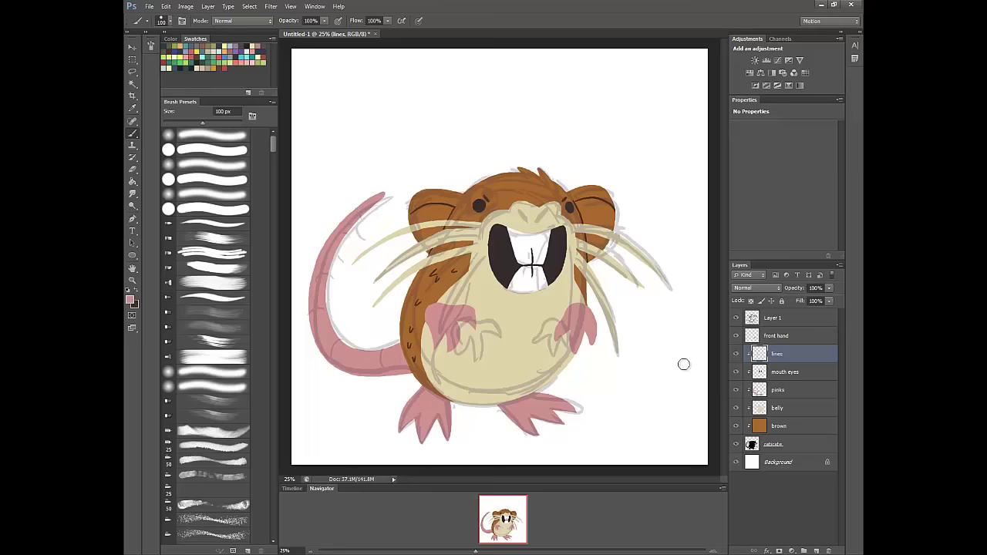
{"action": "key", "text": "["}
{"action": "key", "text": "["}
{"action": "key", "text": "["}
{"action": "left_click", "coordinate": [130, 300]}
{"action": "left_click_drag", "start_coordinate": [249, 449], "coordinate": [253, 473]}
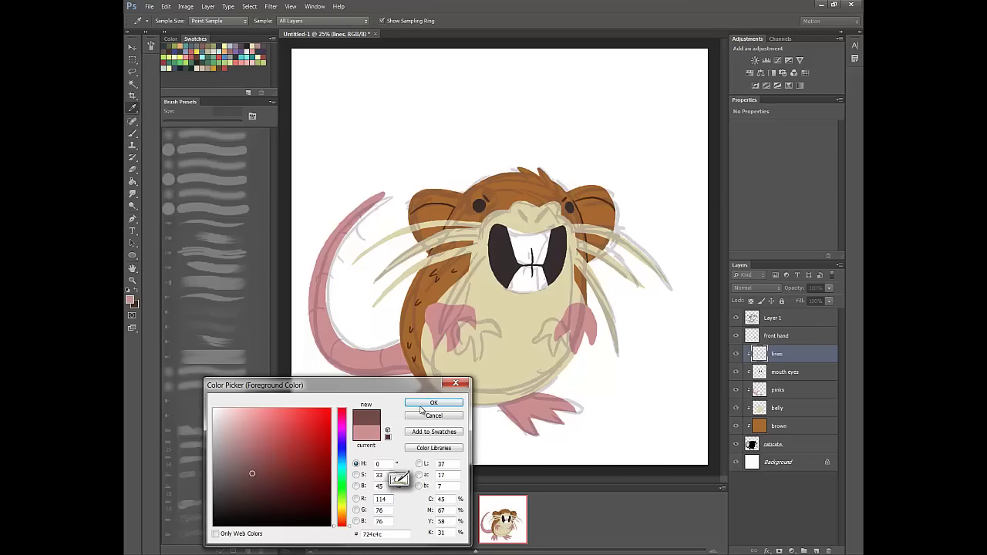
{"action": "left_click", "coordinate": [424, 404]}
Draw thin curved rings across the tail from its base to its tip with a 35 px brush
{"action": "key", "text": "["}
{"action": "left_click_drag", "start_coordinate": [379, 352], "coordinate": [381, 375]}
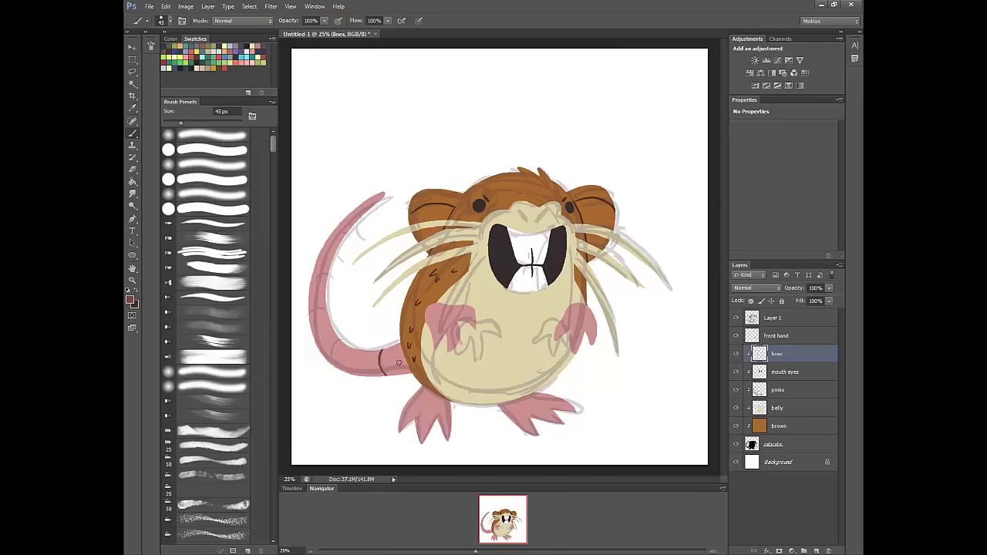
{"action": "key", "text": "ctrl+z"}
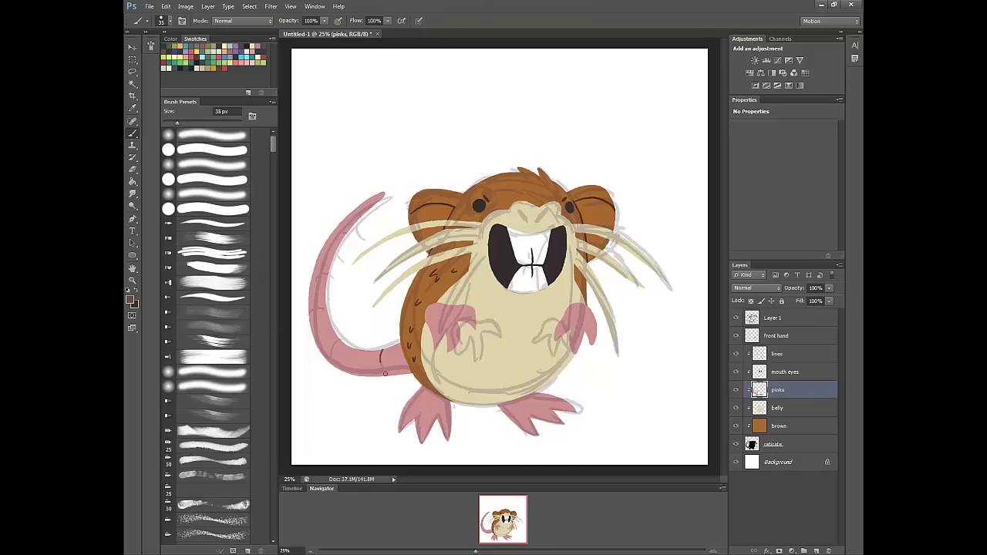
{"action": "key", "text": "ctrl+z"}
{"action": "mouse_move", "coordinate": [381, 349]}
{"action": "left_mouse_down"}
{"action": "mouse_move", "coordinate": [385, 372]}
{"action": "mouse_move", "coordinate": [344, 369]}
{"action": "mouse_move", "coordinate": [332, 329]}
{"action": "left_mouse_up"}
{"action": "key", "text": "ctrl+z"}
{"action": "left_click_drag", "start_coordinate": [310, 267], "coordinate": [328, 276]}
Switch to the raticate layer and paint spiky black fur tufts onto the silhouette along the upper back
{"action": "left_click", "coordinate": [791, 445]}
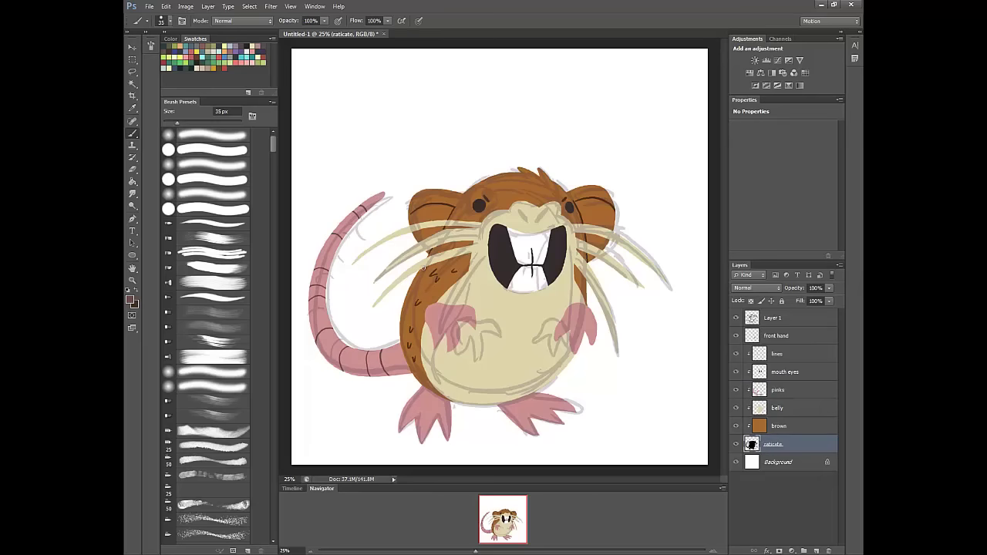
{"action": "key", "text": "i"}
{"action": "left_click", "coordinate": [130, 300]}
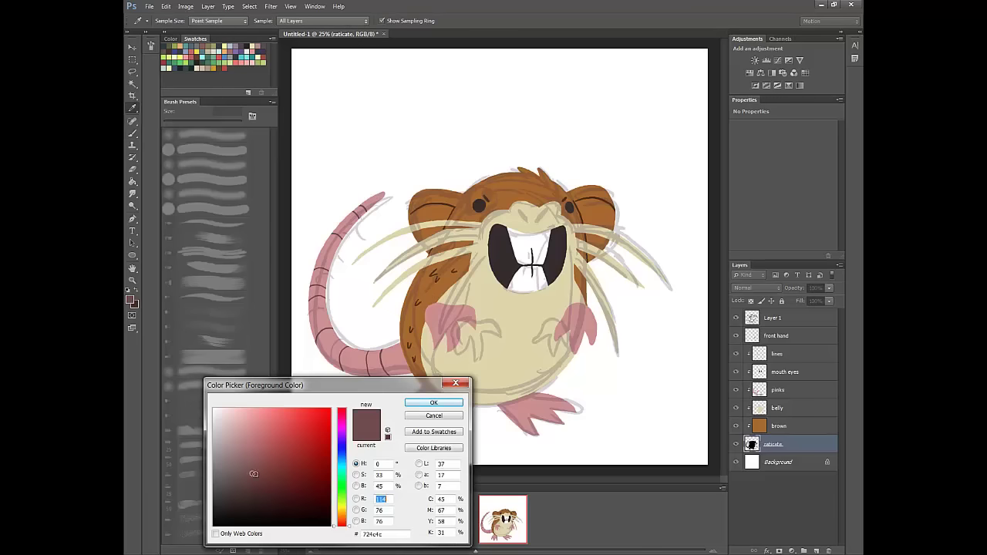
{"action": "left_click", "coordinate": [441, 399]}
{"action": "key", "text": "b"}
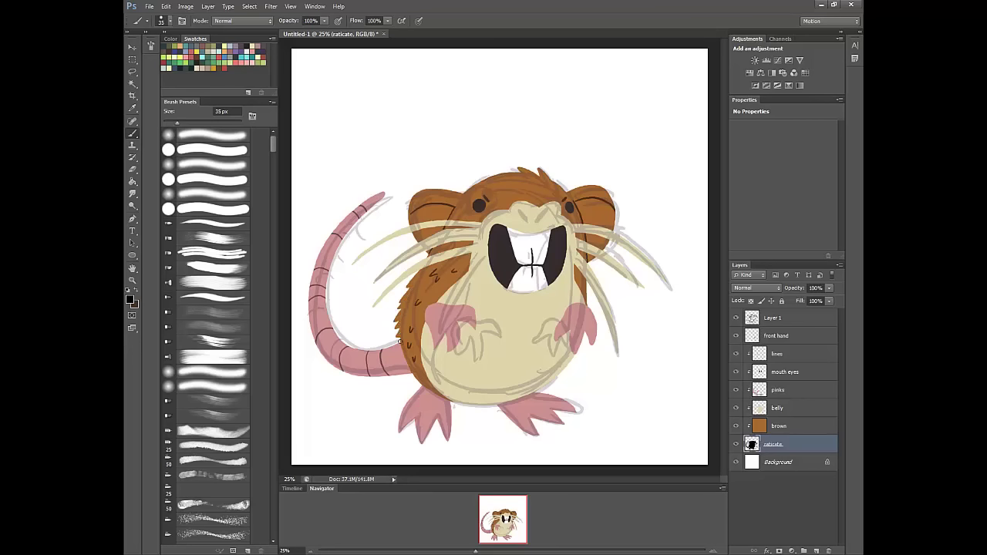
Extend the fur tufts down the tail side of the body and add more on the opposite flank of the raticate silhouette
{"action": "left_click", "coordinate": [797, 391]}
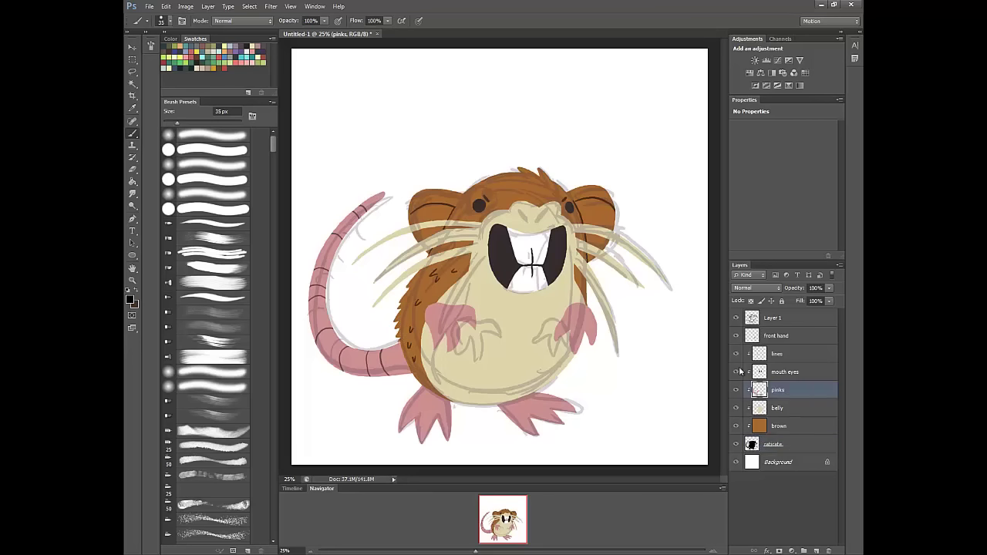
{"action": "key", "text": "e"}
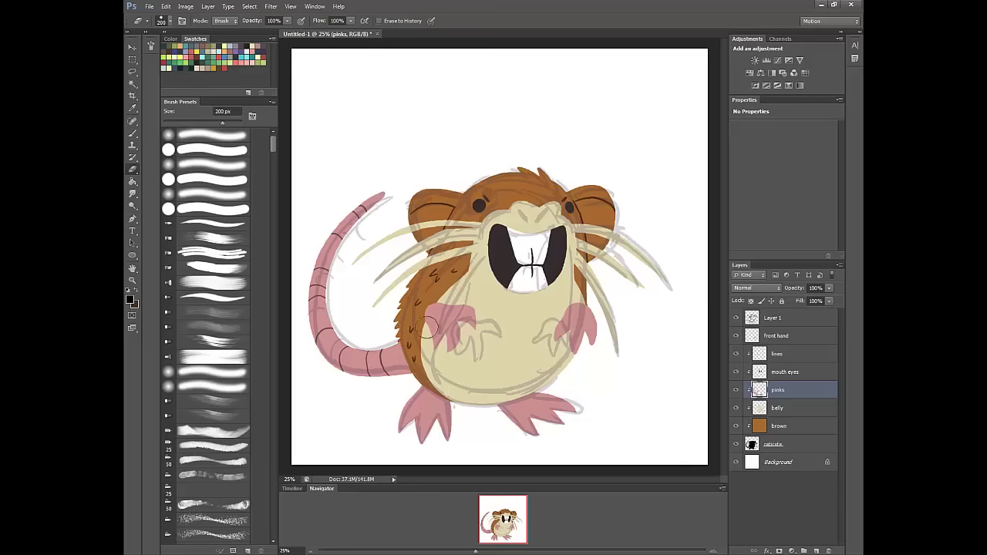
{"action": "key", "text": "b"}
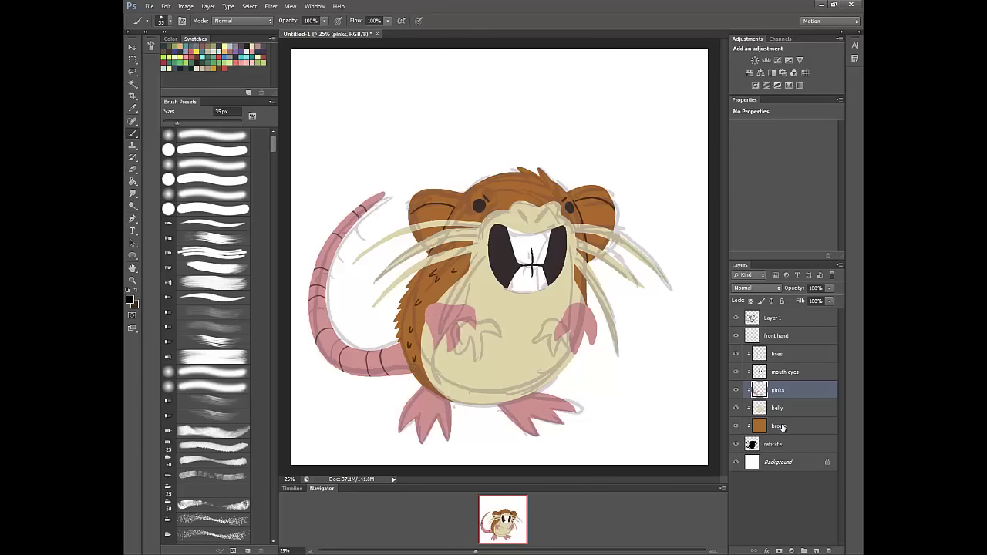
{"action": "left_click", "coordinate": [774, 445]}
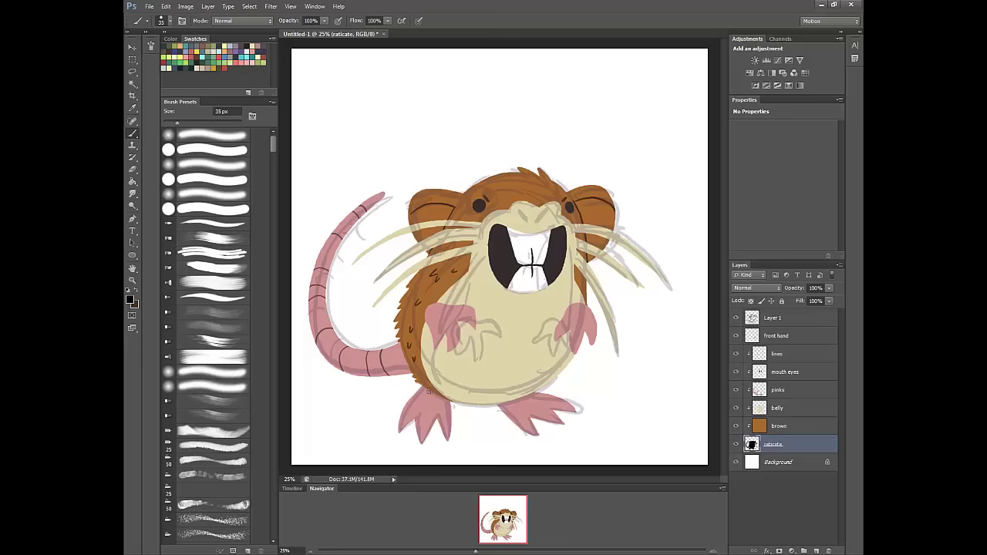
{"action": "key", "text": "e"}
{"action": "key", "text": "bracketright"}
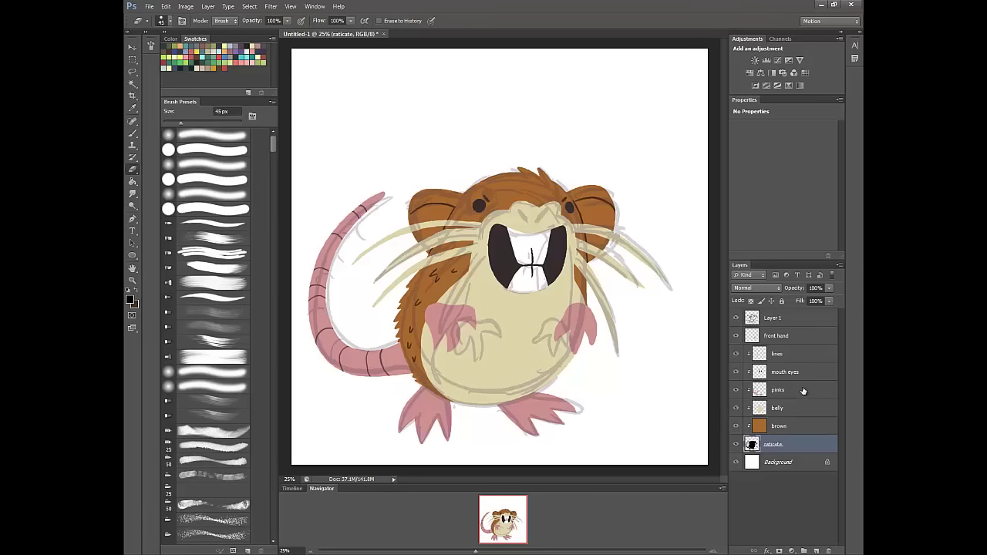
{"action": "left_click", "coordinate": [802, 391]}
{"action": "left_click", "coordinate": [801, 444]}
{"action": "key", "text": "b"}
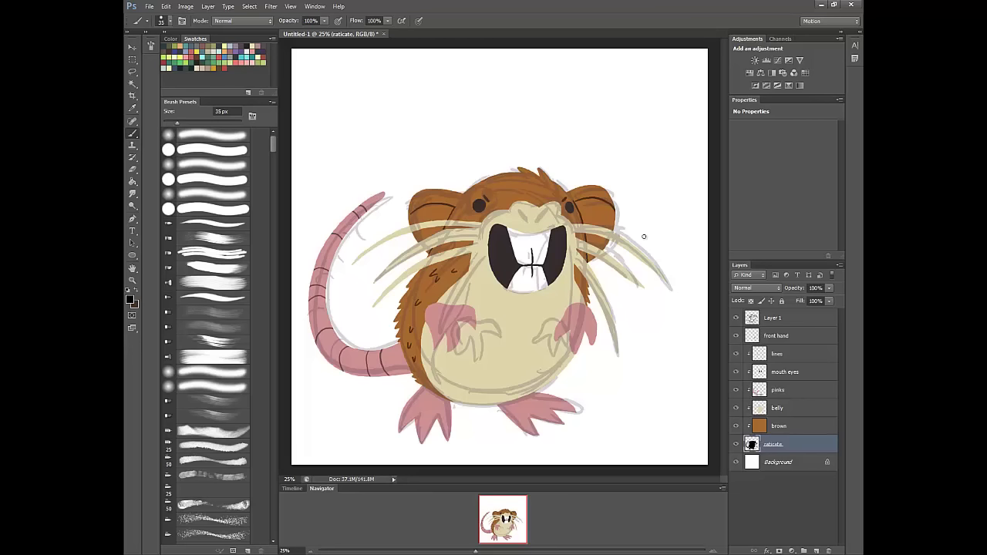
Add pointed fur tufts to the outer edges and undersides of both ears on the raticate layer
{"action": "left_click_drag", "start_coordinate": [416, 195], "coordinate": [405, 216]}
{"action": "left_click_drag", "start_coordinate": [429, 254], "coordinate": [417, 254]}
{"action": "mouse_move", "coordinate": [588, 262]}
{"action": "left_mouse_down"}
{"action": "mouse_move", "coordinate": [600, 265]}
{"action": "mouse_move", "coordinate": [588, 259]}
{"action": "mouse_move", "coordinate": [614, 249]}
{"action": "left_mouse_up"}
{"action": "mouse_move", "coordinate": [618, 225]}
{"action": "left_mouse_down"}
{"action": "mouse_move", "coordinate": [604, 191]}
{"action": "mouse_move", "coordinate": [620, 144]}
{"action": "mouse_move", "coordinate": [617, 213]}
{"action": "left_mouse_up"}
{"action": "key", "text": "ctrl+z"}
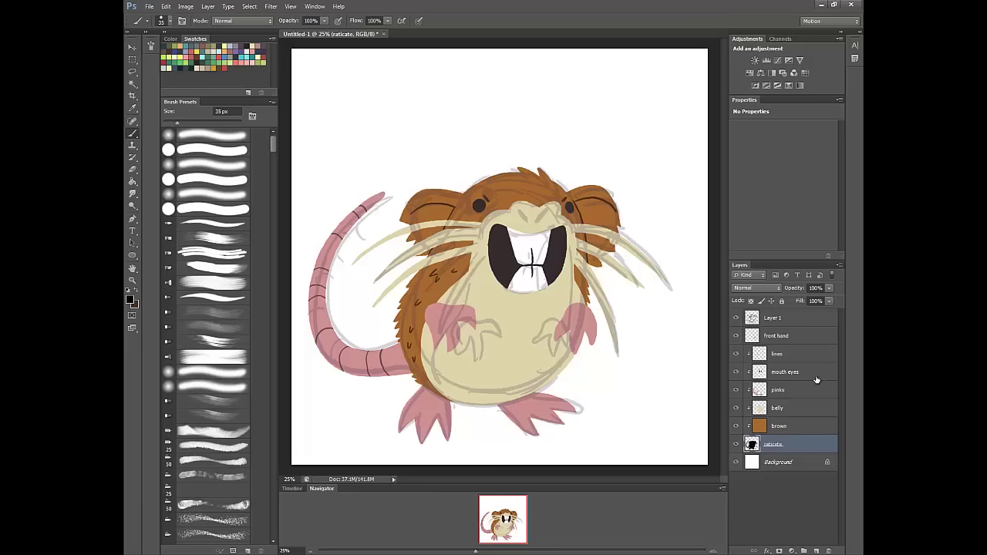
Hide the sketch layer, Layer 1, and make the lines layer active
{"action": "left_click", "coordinate": [795, 405]}
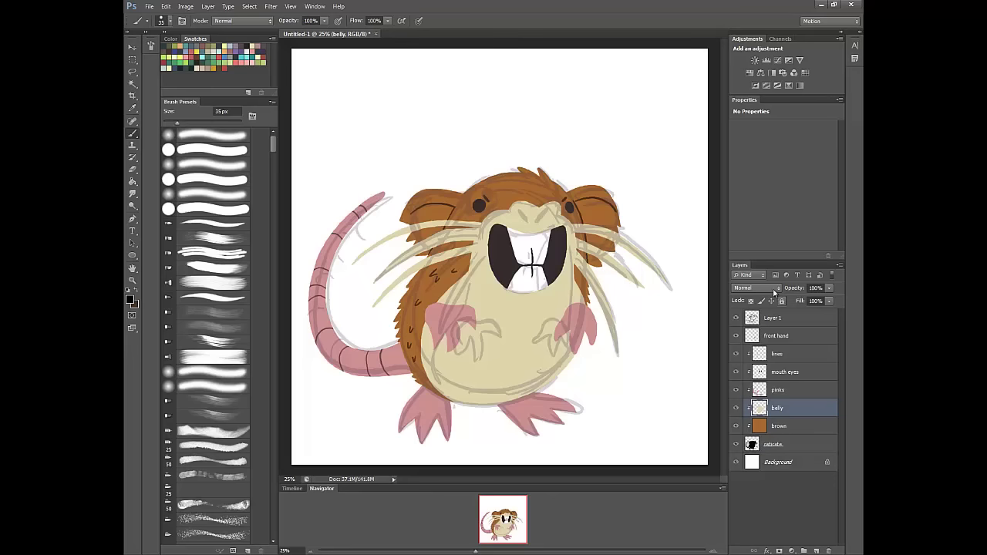
{"action": "left_click", "coordinate": [735, 318]}
{"action": "left_click", "coordinate": [808, 359]}
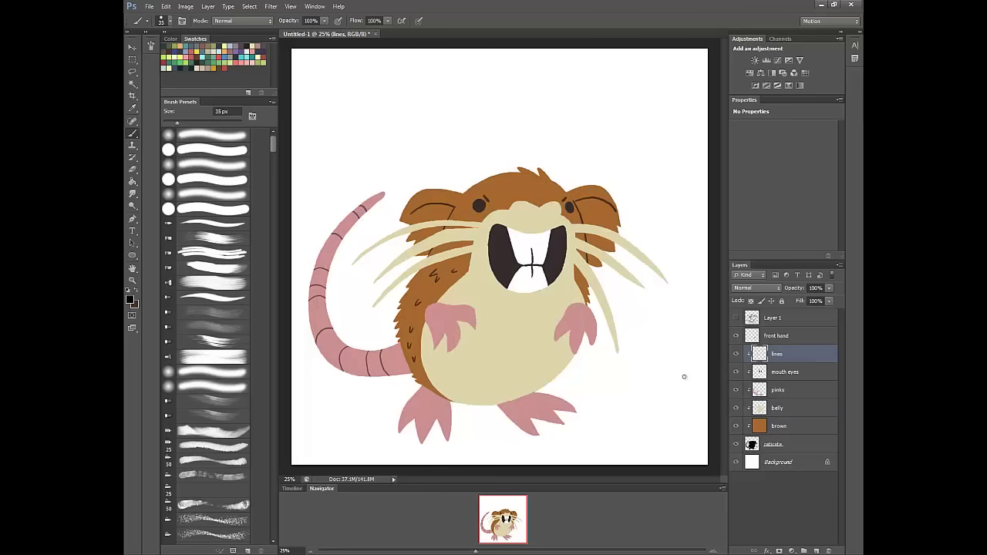
Paint a dark brown nostril on the lines layer, and erase along the muzzle's upper edge on the belly layer
{"action": "key", "text": "x"}
{"action": "left_click_drag", "start_coordinate": [522, 212], "coordinate": [529, 215]}
{"action": "left_click", "coordinate": [511, 380], "text": "ctrl"}
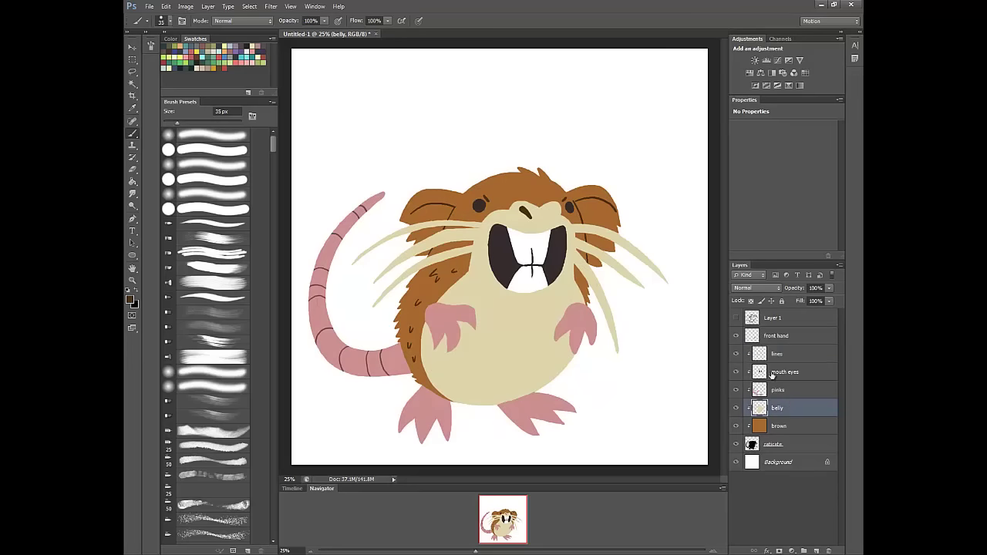
{"action": "key", "text": "e"}
{"action": "left_click_drag", "start_coordinate": [510, 202], "coordinate": [541, 207]}
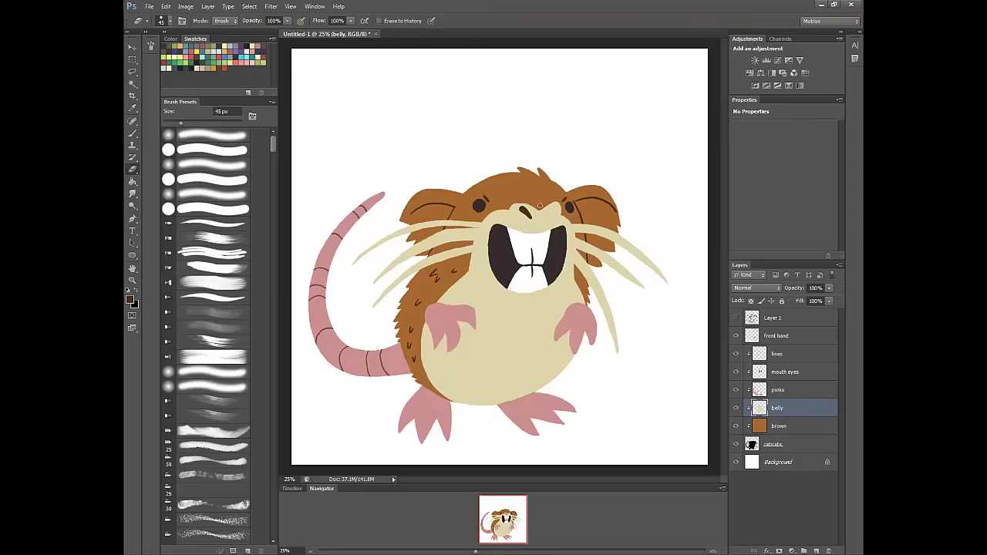
On the lines layer, paint the second nostril and small dark fur marks across the forehead
{"action": "left_click", "coordinate": [800, 352]}
{"action": "key", "text": "b"}
{"action": "left_click_drag", "start_coordinate": [558, 207], "coordinate": [543, 218]}
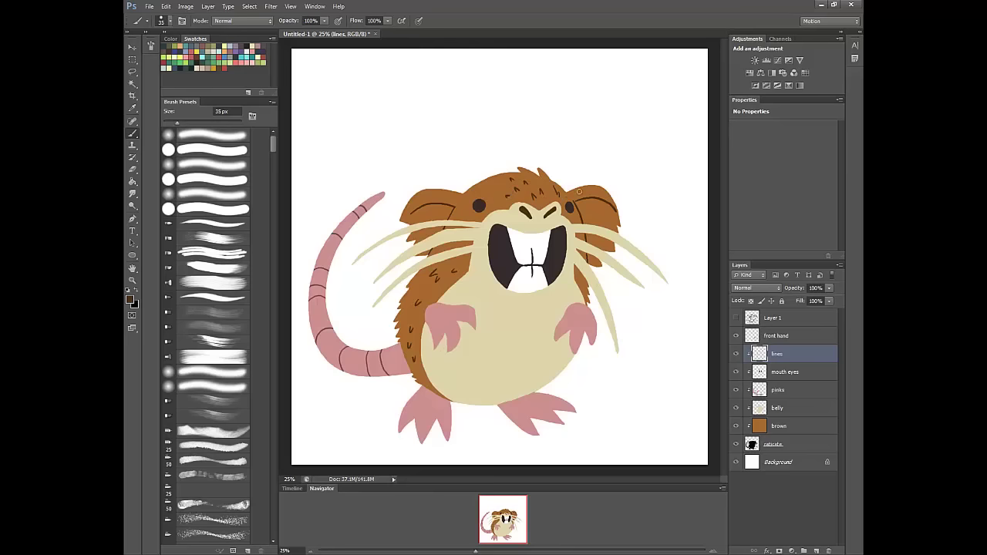
Sample the belly colour, darken it to a muted olive, and paint small V-shaped fur marks across the belly on the lines layer
{"action": "key", "text": "i"}
{"action": "left_click", "coordinate": [524, 358]}
{"action": "left_click", "coordinate": [131, 299]}
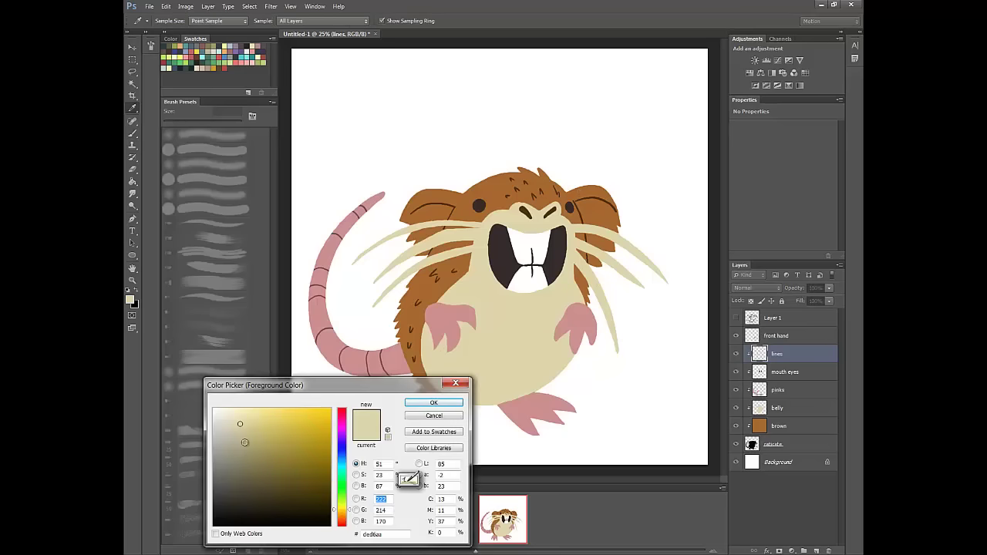
{"action": "left_click", "coordinate": [433, 402]}
{"action": "key", "text": "b"}
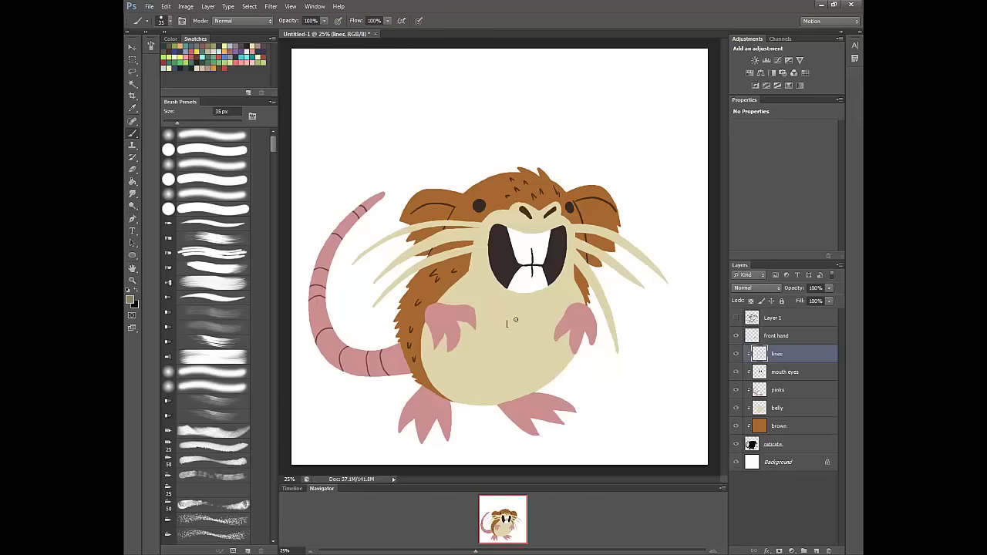
{"action": "left_click_drag", "start_coordinate": [526, 322], "coordinate": [533, 322]}
{"action": "left_click_drag", "start_coordinate": [515, 356], "coordinate": [522, 356]}
{"action": "left_click_drag", "start_coordinate": [465, 371], "coordinate": [472, 372]}
Add a clipped layer named "shading" directly above the pinks layer
{"action": "key", "text": "alt+bracketleft"}
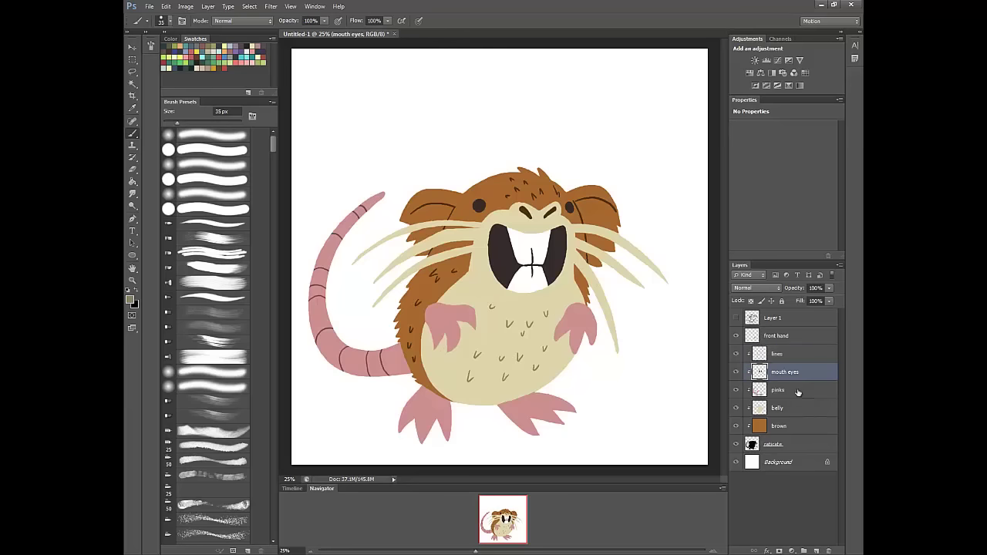
{"action": "key", "text": "alt+bracketleft"}
{"action": "left_click", "coordinate": [813, 550]}
{"action": "double_click", "coordinate": [778, 390]}
{"action": "type", "text": "sha"}
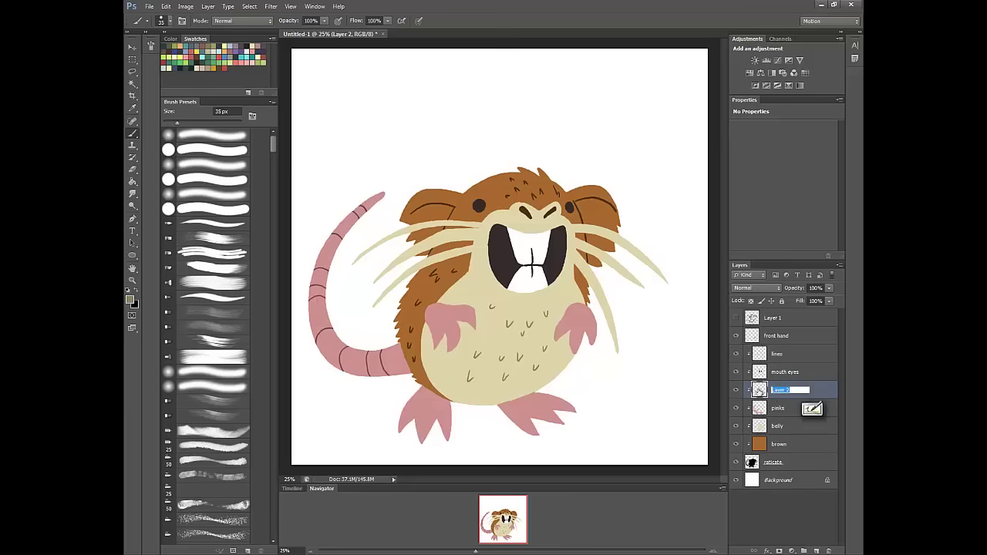
{"action": "type", "text": "ding"}
{"action": "key", "text": "Return"}
Set the brush to 100 px with dark blue #373667, and set the shading layer's blend mode to Multiply
{"action": "key", "text": "bracketright"}
{"action": "key", "text": "bracketright"}
{"action": "key", "text": "bracketright"}
{"action": "key", "text": "bracketright"}
{"action": "key", "text": "bracketright"}
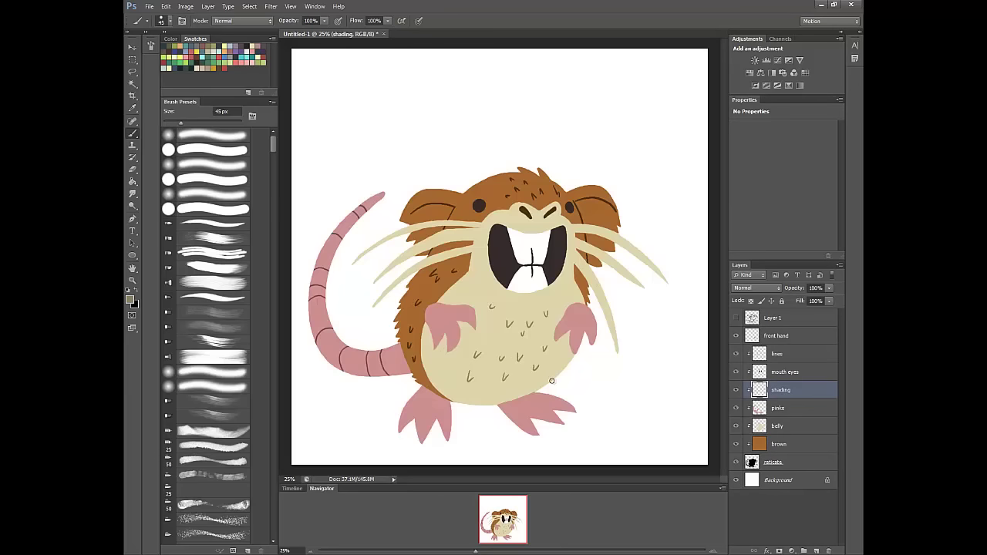
{"action": "left_click", "coordinate": [131, 300]}
{"action": "left_click", "coordinate": [342, 448]}
{"action": "left_click", "coordinate": [270, 477]}
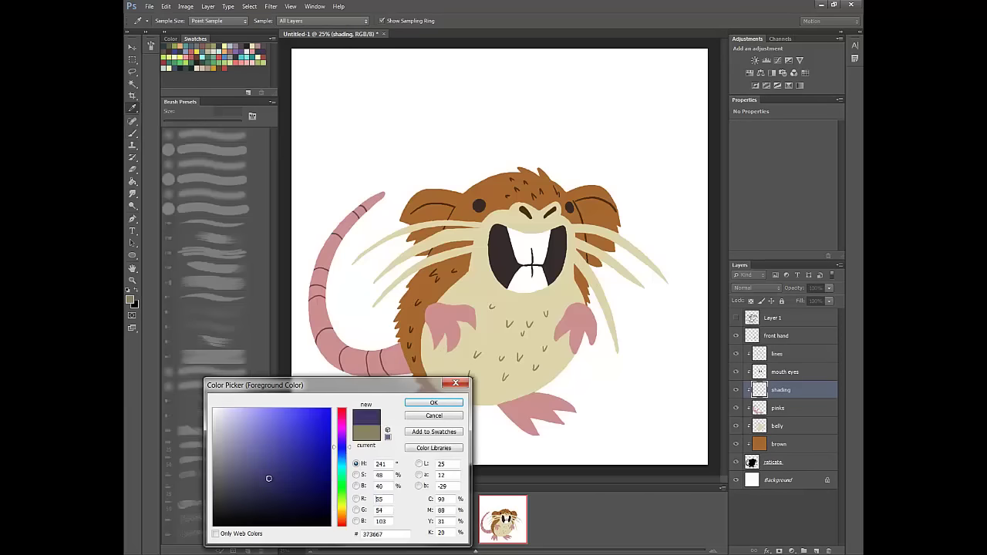
{"action": "left_click", "coordinate": [433, 403]}
{"action": "left_click", "coordinate": [752, 287]}
{"action": "left_click", "coordinate": [753, 43]}
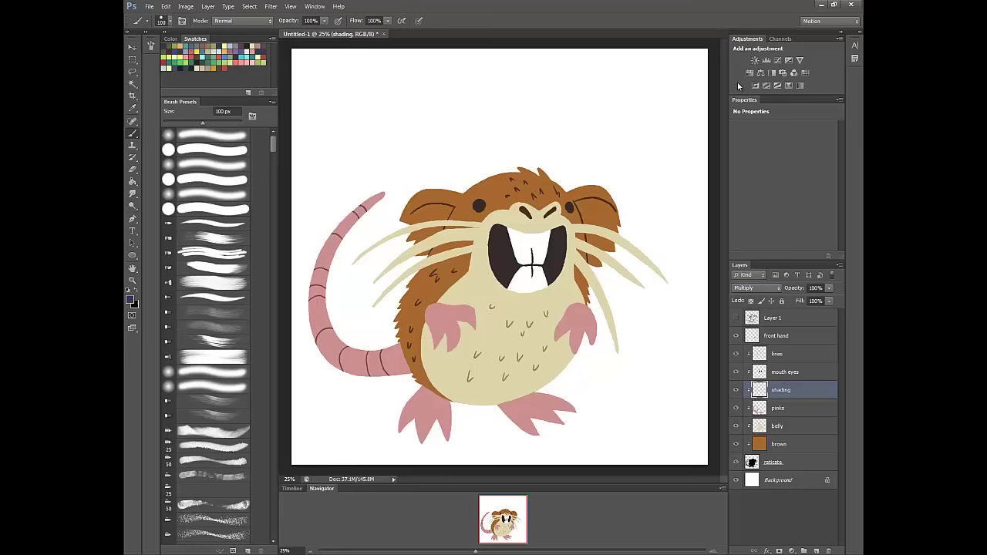
Paint a shadow along the belly's lower edge and the foot beneath it, and set the shading layer's opacity to 36%
{"action": "mouse_move", "coordinate": [572, 351]}
{"action": "left_mouse_down"}
{"action": "mouse_move", "coordinate": [535, 384]}
{"action": "mouse_move", "coordinate": [479, 398]}
{"action": "mouse_move", "coordinate": [555, 381]}
{"action": "mouse_move", "coordinate": [498, 412]}
{"action": "mouse_move", "coordinate": [566, 374]}
{"action": "left_mouse_up"}
{"action": "left_click", "coordinate": [829, 287]}
{"action": "mouse_move", "coordinate": [813, 300]}
{"action": "left_mouse_down"}
{"action": "mouse_move", "coordinate": [774, 301]}
{"action": "mouse_move", "coordinate": [799, 300]}
{"action": "left_mouse_up"}
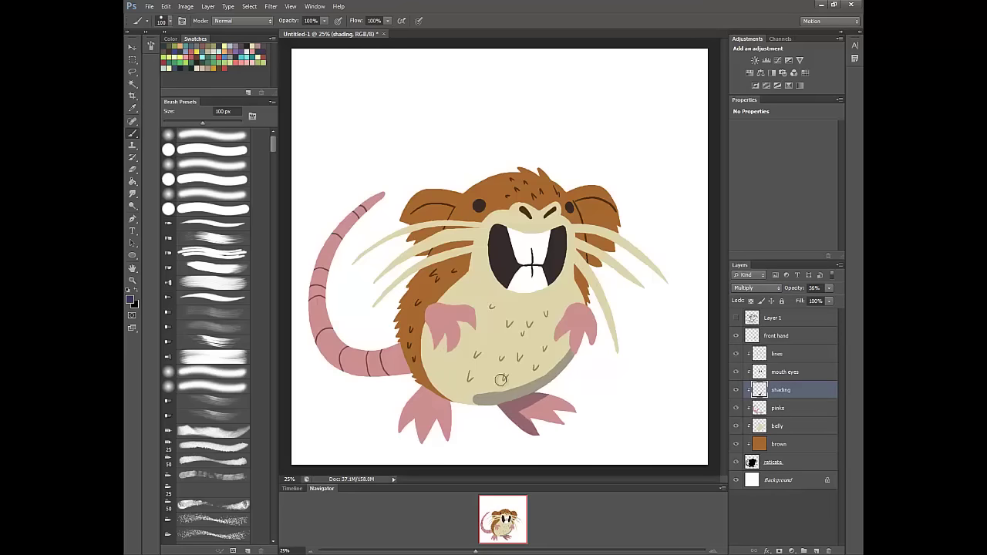
Undo the last foot shadow and paint thinner shadows along the edges of both feet
{"action": "key", "text": "ctrl+z"}
{"action": "mouse_move", "coordinate": [501, 406]}
{"action": "left_mouse_down"}
{"action": "mouse_move", "coordinate": [545, 443]}
{"action": "mouse_move", "coordinate": [533, 418]}
{"action": "mouse_move", "coordinate": [565, 425]}
{"action": "mouse_move", "coordinate": [567, 401]}
{"action": "left_mouse_up"}
{"action": "mouse_move", "coordinate": [417, 383]}
{"action": "left_mouse_down"}
{"action": "mouse_move", "coordinate": [456, 421]}
{"action": "mouse_move", "coordinate": [446, 405]}
{"action": "mouse_move", "coordinate": [453, 418]}
{"action": "mouse_move", "coordinate": [438, 423]}
{"action": "mouse_move", "coordinate": [449, 447]}
{"action": "mouse_move", "coordinate": [437, 421]}
{"action": "mouse_move", "coordinate": [420, 448]}
{"action": "mouse_move", "coordinate": [397, 439]}
{"action": "left_mouse_up"}
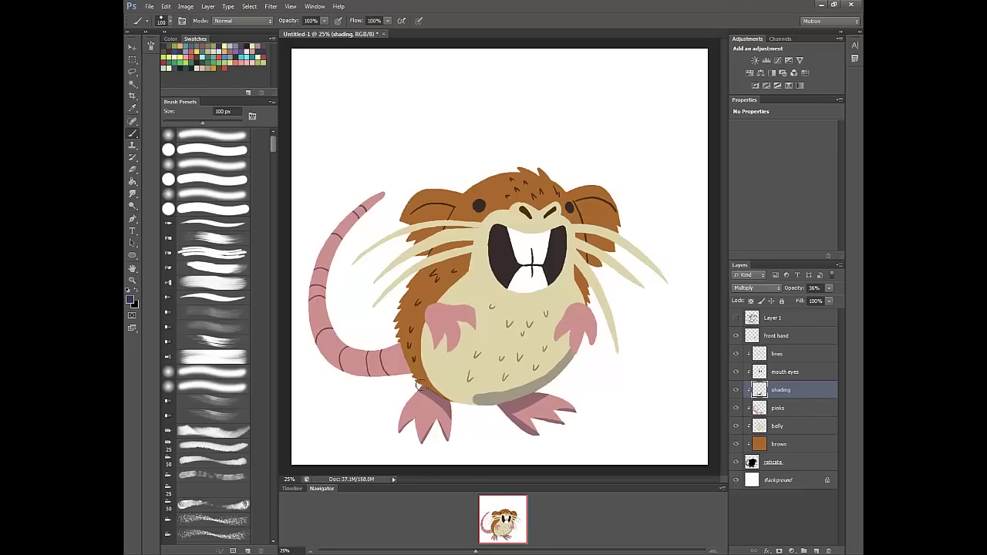
Paint shadows along the tail's underside, the lower body edge, the hand over the belly, beneath the whiskers and inside the ears
{"action": "mouse_move", "coordinate": [417, 384]}
{"action": "left_mouse_down"}
{"action": "mouse_move", "coordinate": [486, 404]}
{"action": "mouse_move", "coordinate": [453, 402]}
{"action": "mouse_move", "coordinate": [442, 391]}
{"action": "mouse_move", "coordinate": [491, 395]}
{"action": "mouse_move", "coordinate": [412, 376]}
{"action": "mouse_move", "coordinate": [401, 333]}
{"action": "mouse_move", "coordinate": [410, 364]}
{"action": "mouse_move", "coordinate": [383, 344]}
{"action": "mouse_move", "coordinate": [395, 356]}
{"action": "mouse_move", "coordinate": [400, 347]}
{"action": "mouse_move", "coordinate": [382, 367]}
{"action": "mouse_move", "coordinate": [407, 376]}
{"action": "mouse_move", "coordinate": [410, 357]}
{"action": "mouse_move", "coordinate": [353, 367]}
{"action": "mouse_move", "coordinate": [304, 331]}
{"action": "mouse_move", "coordinate": [370, 376]}
{"action": "mouse_move", "coordinate": [344, 368]}
{"action": "mouse_move", "coordinate": [334, 363]}
{"action": "mouse_move", "coordinate": [387, 368]}
{"action": "mouse_move", "coordinate": [303, 300]}
{"action": "mouse_move", "coordinate": [339, 368]}
{"action": "mouse_move", "coordinate": [328, 360]}
{"action": "mouse_move", "coordinate": [327, 235]}
{"action": "mouse_move", "coordinate": [335, 321]}
{"action": "mouse_move", "coordinate": [335, 268]}
{"action": "mouse_move", "coordinate": [384, 195]}
{"action": "left_mouse_up"}
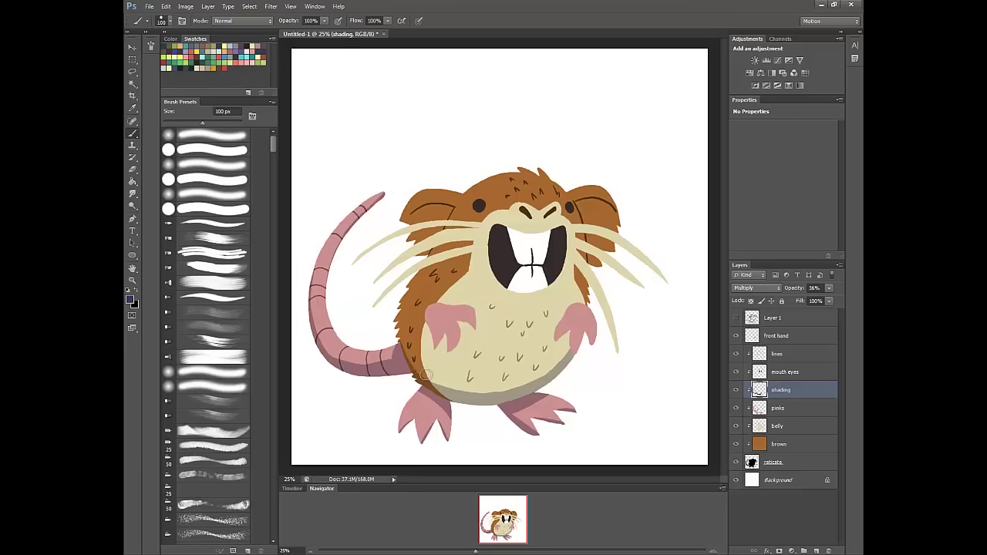
{"action": "mouse_move", "coordinate": [424, 320]}
{"action": "left_mouse_down"}
{"action": "mouse_move", "coordinate": [432, 344]}
{"action": "mouse_move", "coordinate": [446, 332]}
{"action": "mouse_move", "coordinate": [447, 357]}
{"action": "mouse_move", "coordinate": [463, 341]}
{"action": "mouse_move", "coordinate": [460, 318]}
{"action": "mouse_move", "coordinate": [472, 332]}
{"action": "left_mouse_up"}
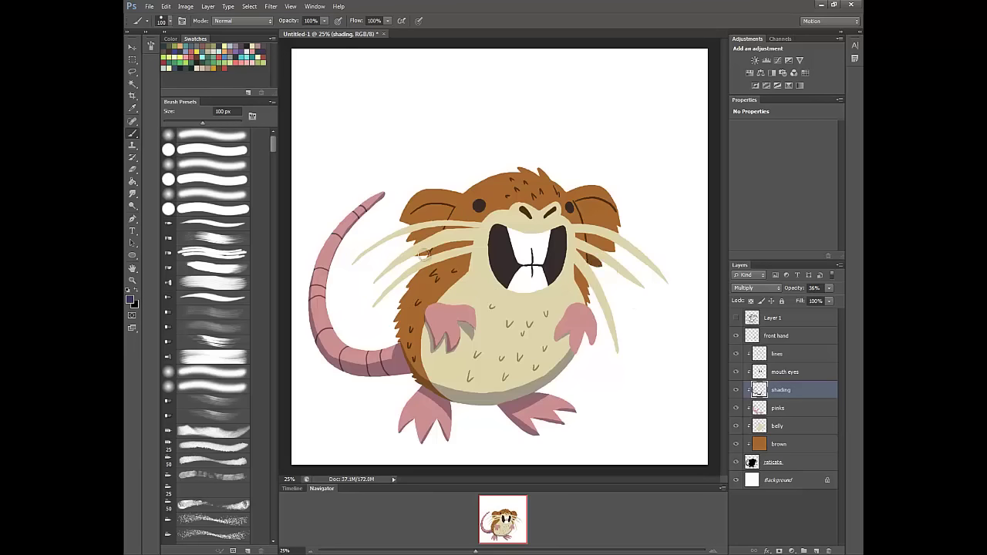
{"action": "left_click_drag", "start_coordinate": [432, 251], "coordinate": [420, 261]}
{"action": "left_click_drag", "start_coordinate": [409, 213], "coordinate": [455, 210]}
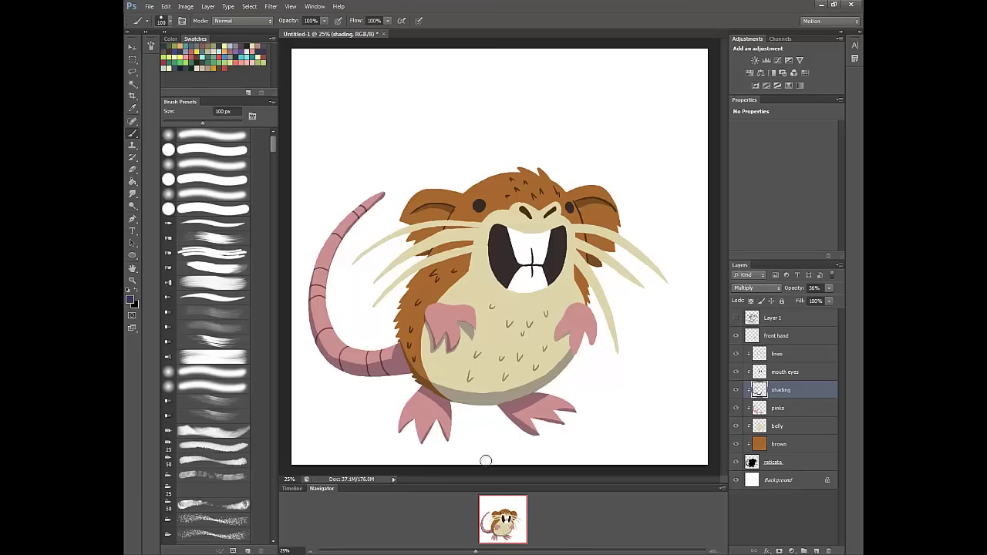
Select all layers from raticate to front hand and move the character slightly up and right on the canvas
{"action": "mouse_move", "coordinate": [475, 551]}
{"action": "left_mouse_down"}
{"action": "mouse_move", "coordinate": [461, 551]}
{"action": "mouse_move", "coordinate": [469, 548]}
{"action": "left_mouse_up"}
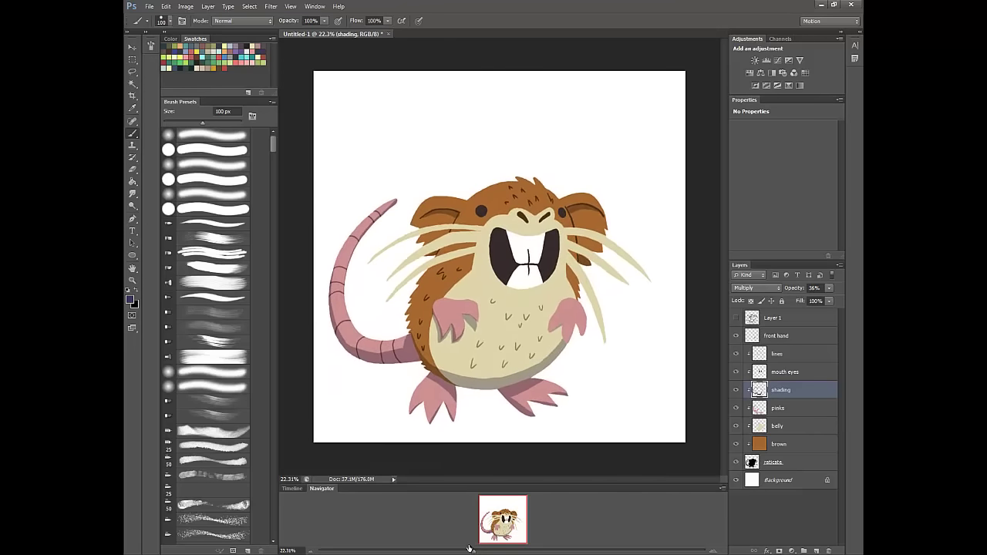
{"action": "left_click", "coordinate": [774, 461]}
{"action": "left_click", "coordinate": [792, 335], "text": "shift"}
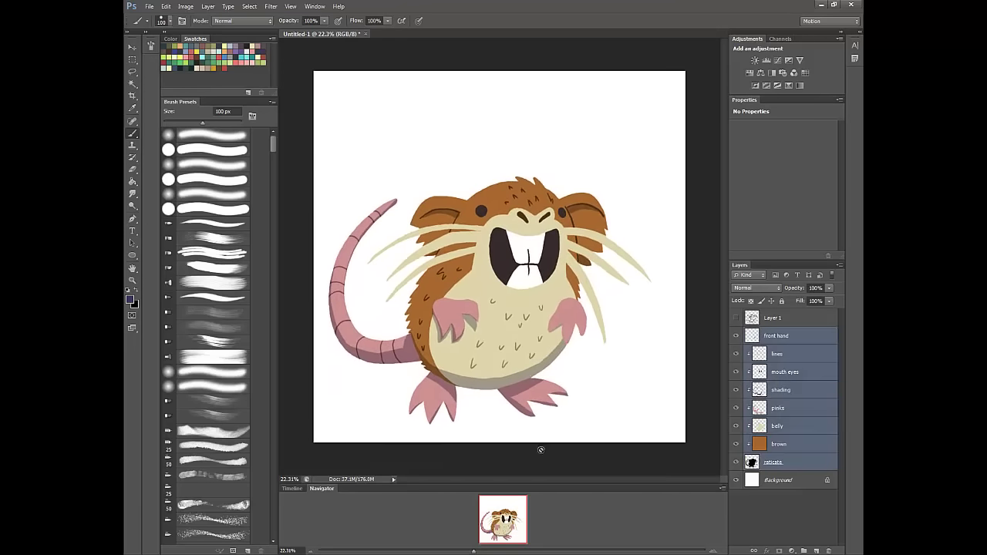
{"action": "key", "text": "v"}
{"action": "left_click_drag", "start_coordinate": [535, 356], "coordinate": [545, 334]}
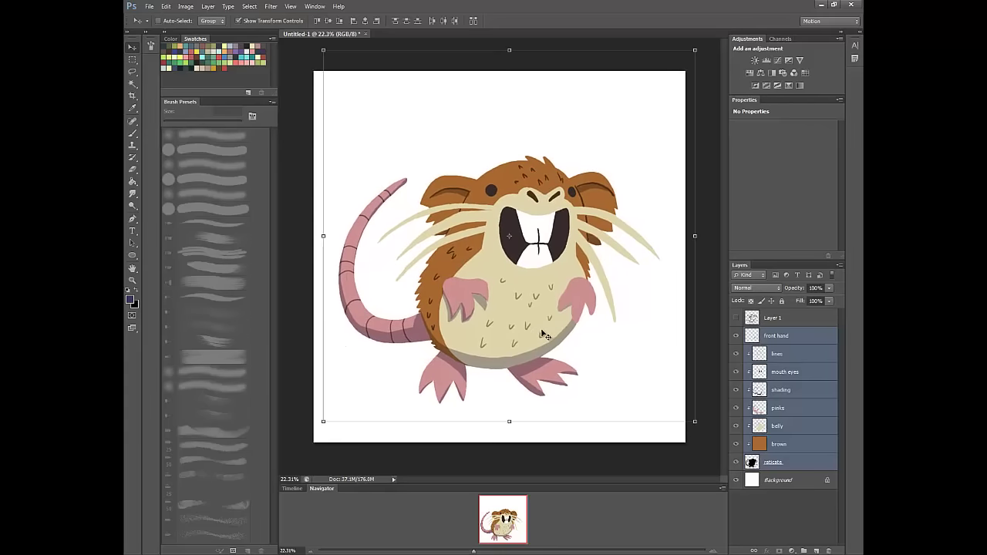
Add a clipped layer above mouth eyes and fill it with a pale yellow gradient fading from the head down to the feet
{"action": "left_click", "coordinate": [802, 373]}
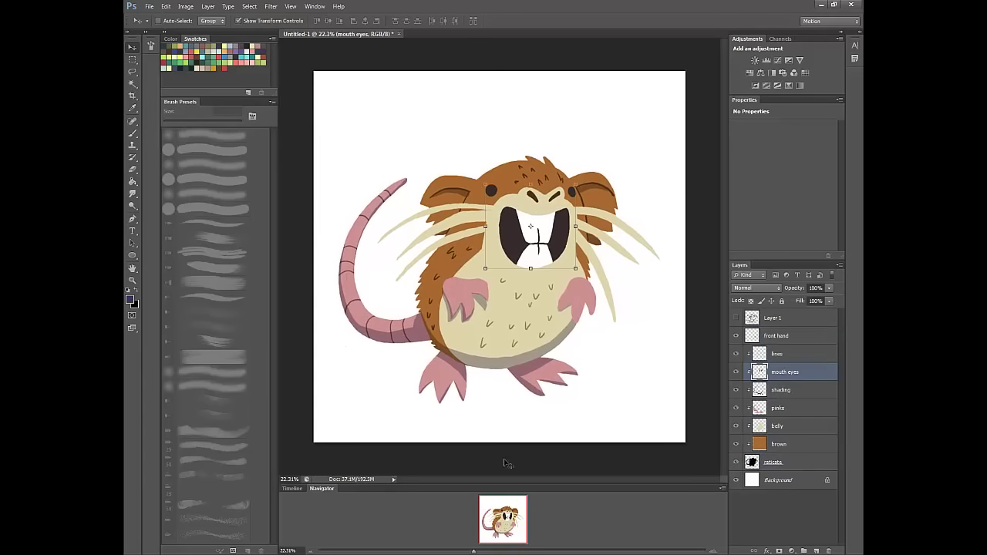
{"action": "left_click", "coordinate": [816, 550]}
{"action": "left_click", "coordinate": [133, 182]}
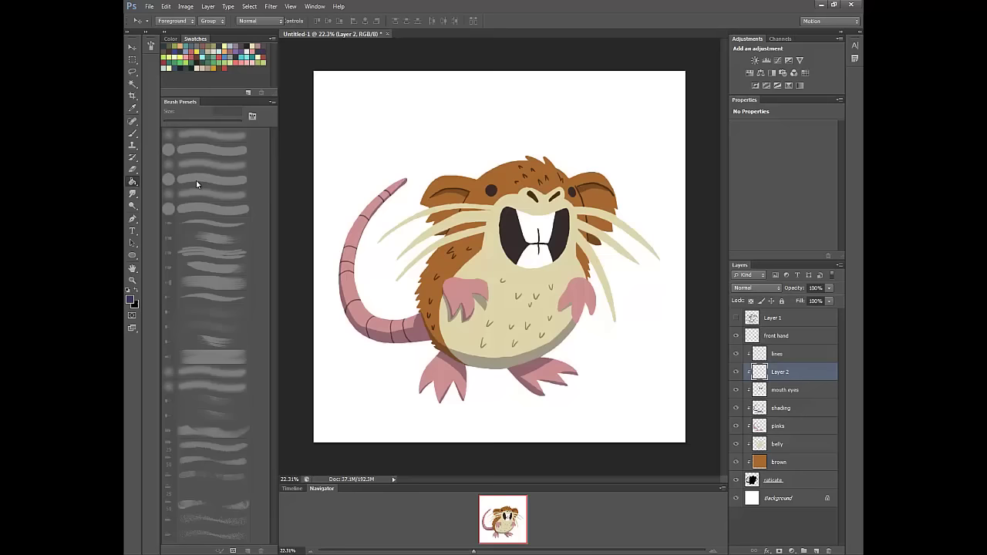
{"action": "left_click", "coordinate": [130, 300]}
{"action": "left_click", "coordinate": [342, 509]}
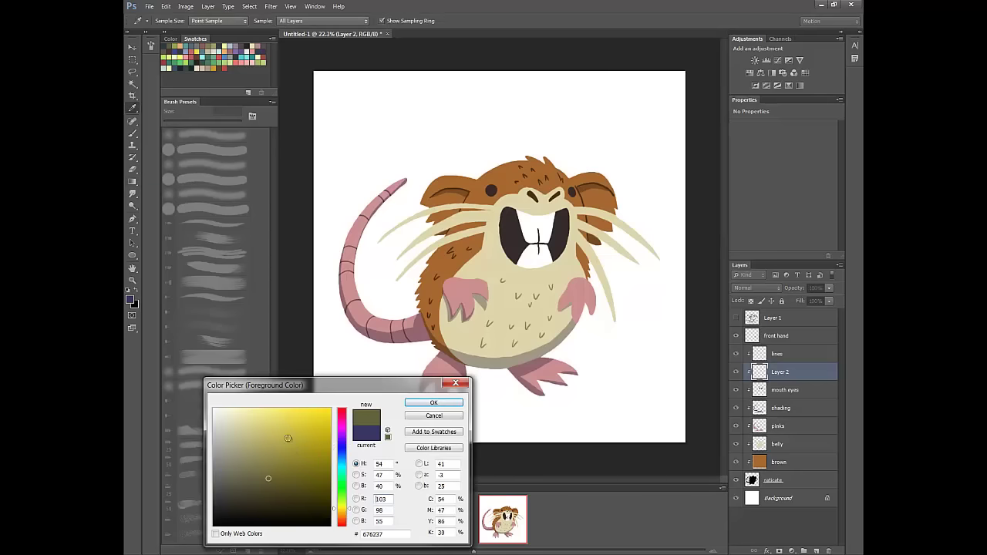
{"action": "left_click", "coordinate": [255, 414]}
{"action": "left_click", "coordinate": [433, 403]}
{"action": "left_click_drag", "start_coordinate": [512, 95], "coordinate": [513, 467]}
Set the yellow gradient layer to Overlay at 51% opacity, and clip a duplicate of it to the front hand layer
{"action": "left_click", "coordinate": [766, 288]}
{"action": "left_click", "coordinate": [773, 147]}
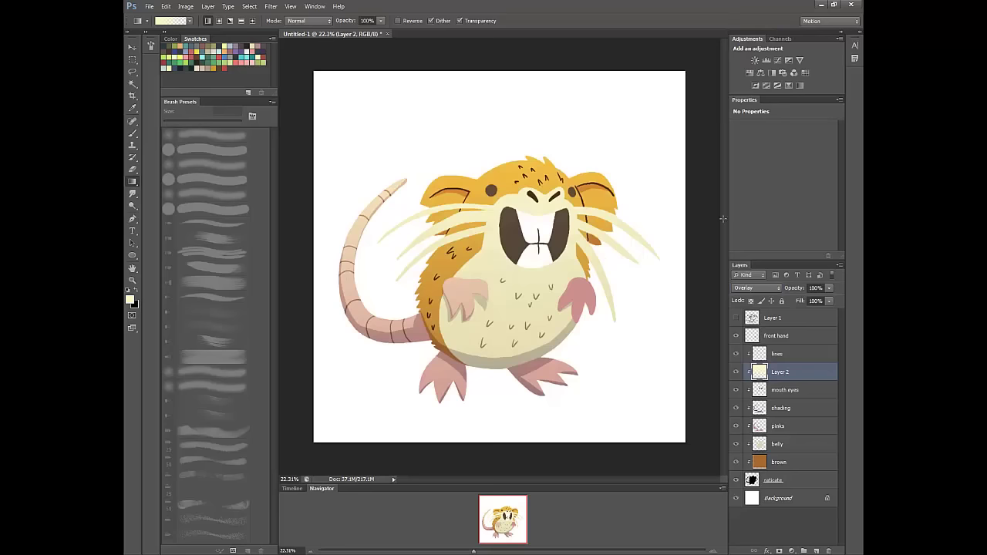
{"action": "left_click", "coordinate": [828, 287]}
{"action": "left_click_drag", "start_coordinate": [829, 300], "coordinate": [809, 300]}
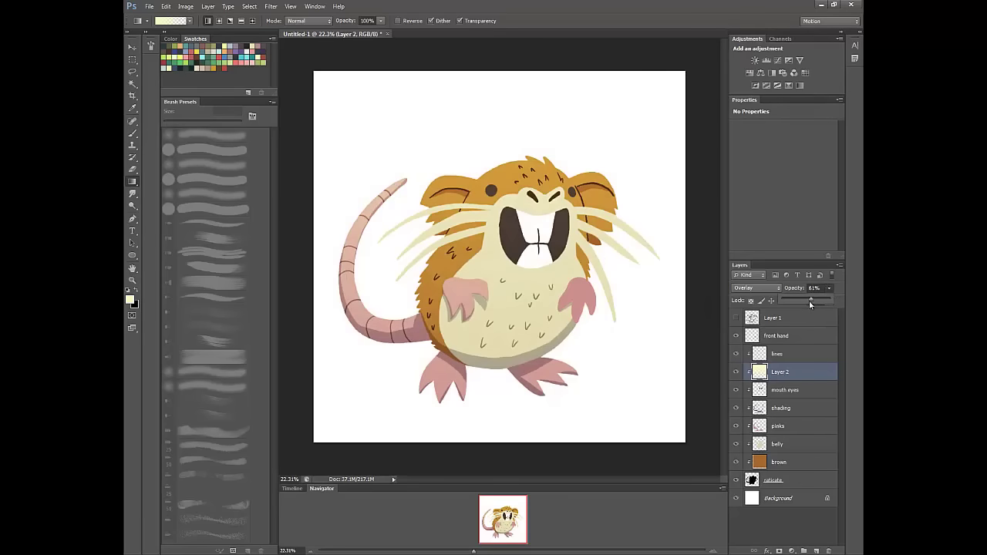
{"action": "left_click_drag", "start_coordinate": [797, 371], "coordinate": [799, 329]}
{"action": "left_click", "coordinate": [800, 344], "text": "alt"}
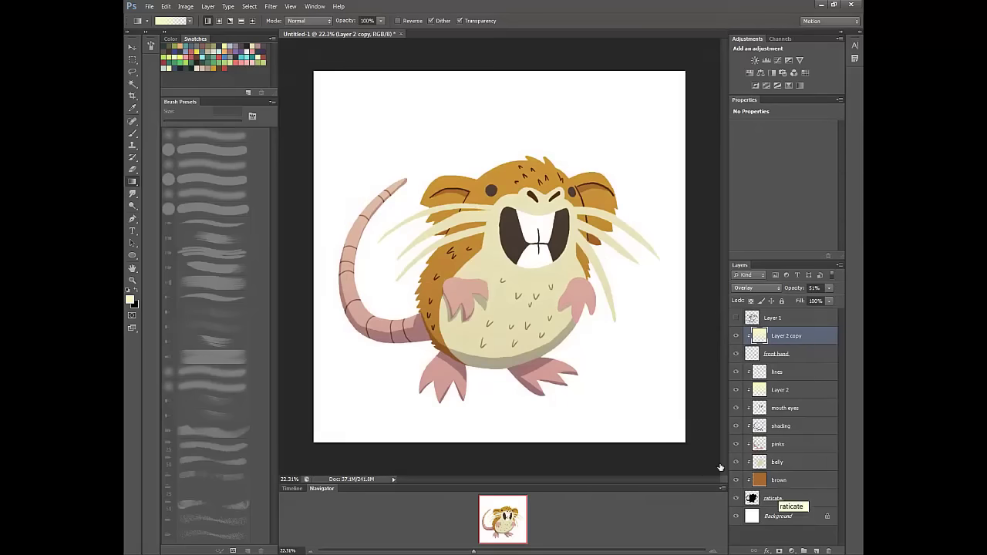
Add a Multiply layer above Layer 2 and apply a muted blue gradient fading upward from the feet
{"action": "left_click", "coordinate": [792, 393]}
{"action": "left_click", "coordinate": [816, 550]}
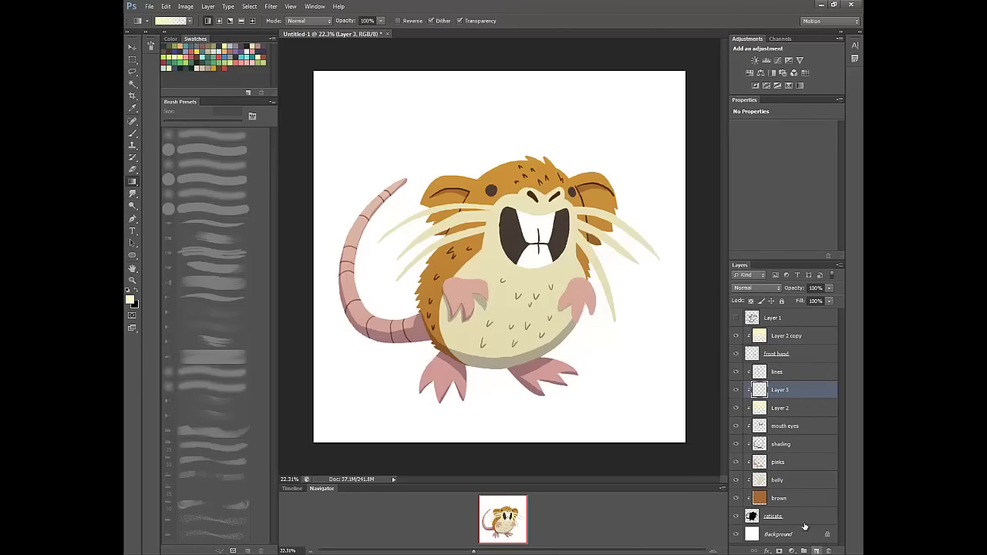
{"action": "left_click", "coordinate": [755, 287]}
{"action": "left_click", "coordinate": [760, 44]}
{"action": "left_click", "coordinate": [128, 300]}
{"action": "left_click", "coordinate": [342, 451]}
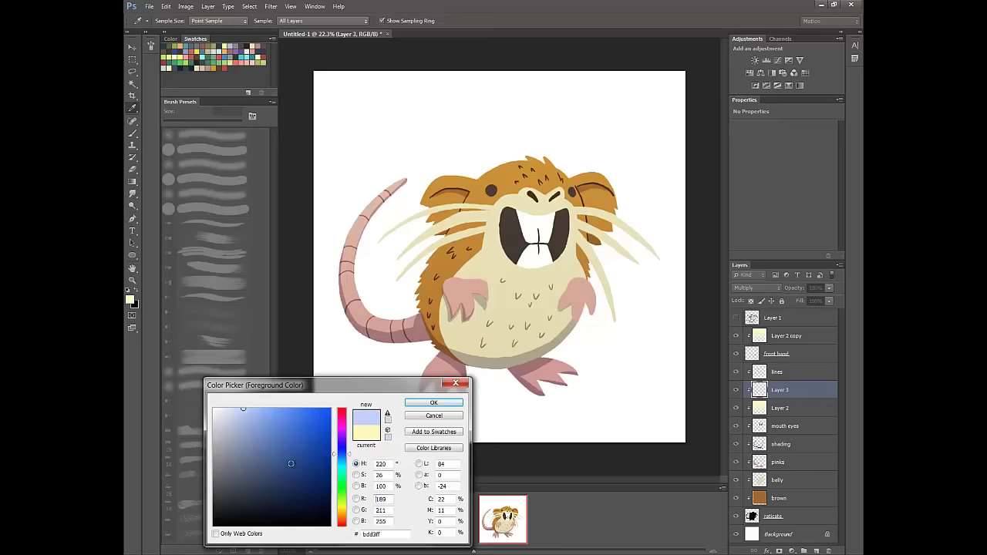
{"action": "left_click_drag", "start_coordinate": [290, 464], "coordinate": [249, 457]}
{"action": "left_click", "coordinate": [445, 403]}
{"action": "mouse_move", "coordinate": [436, 430]}
{"action": "left_mouse_down"}
{"action": "mouse_move", "coordinate": [490, 242]}
{"action": "mouse_move", "coordinate": [436, 431]}
{"action": "left_mouse_up"}
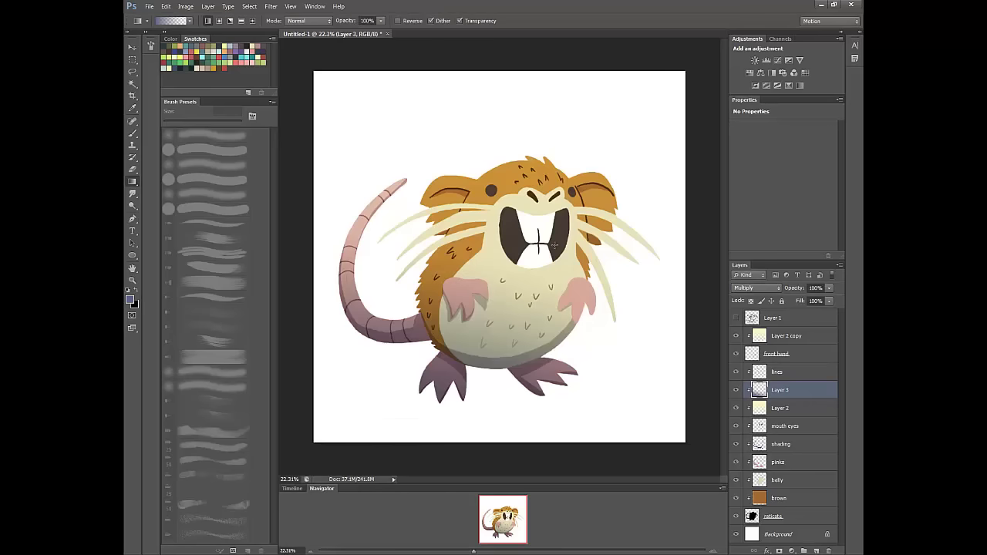
Reduce the blue gradient layer's opacity to a faint tint, and set the Layer 2 copy layer's opacity to 35%
{"action": "left_click", "coordinate": [763, 287]}
{"action": "left_click", "coordinate": [829, 288]}
{"action": "left_click_drag", "start_coordinate": [829, 298], "coordinate": [793, 297]}
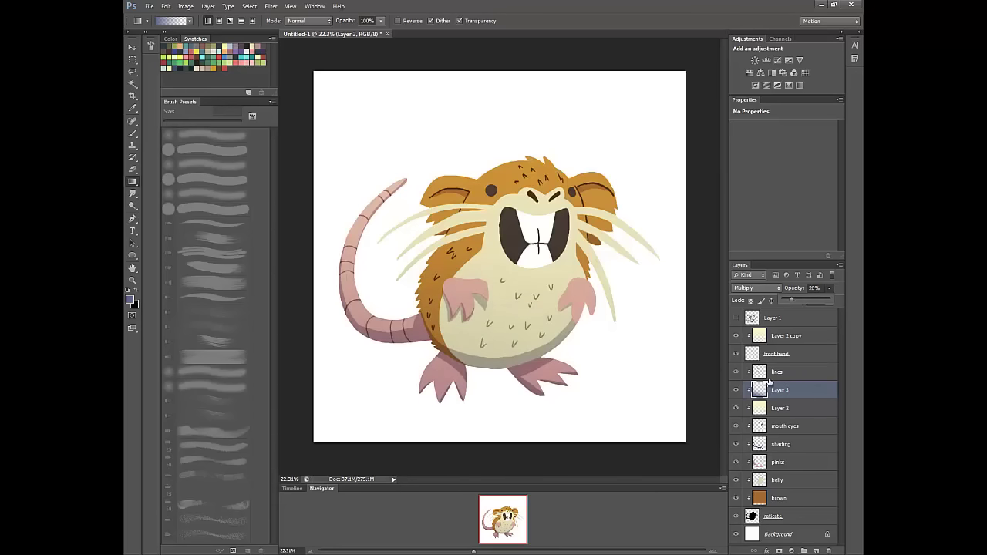
{"action": "mouse_move", "coordinate": [819, 296]}
{"action": "left_mouse_down"}
{"action": "mouse_move", "coordinate": [804, 297]}
{"action": "mouse_move", "coordinate": [811, 302]}
{"action": "left_mouse_up"}
{"action": "left_click", "coordinate": [800, 340]}
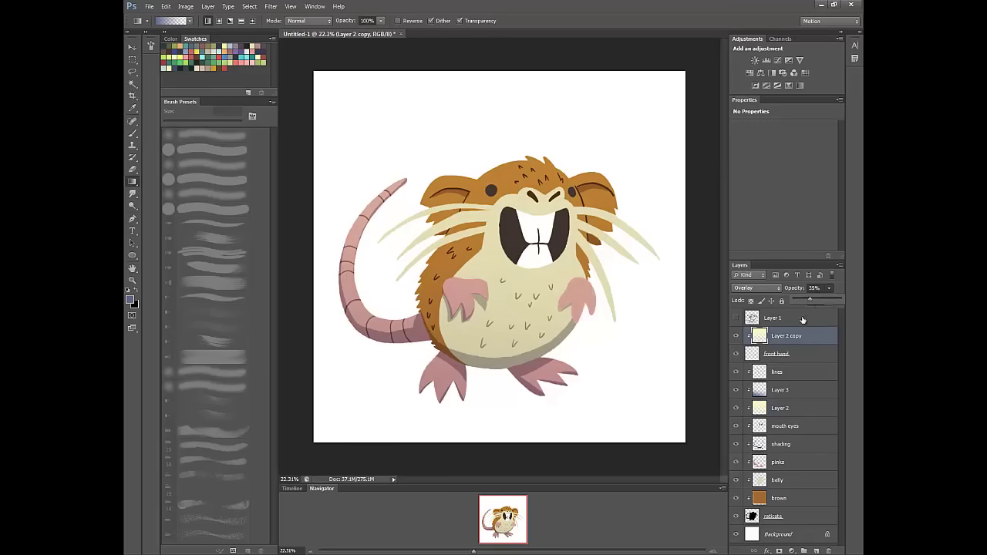
Sample the shadow colour from the shading layer using Current Layer sampling, and duplicate that layer as a clipped layer above front hand
{"action": "left_click", "coordinate": [788, 445]}
{"action": "key", "text": "i"}
{"action": "left_click", "coordinate": [317, 22]}
{"action": "left_click", "coordinate": [317, 33]}
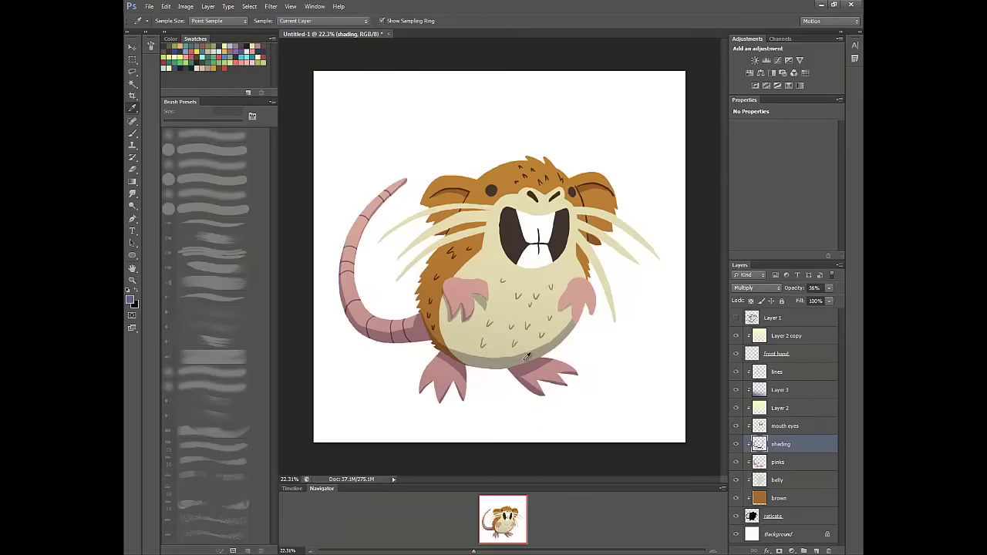
{"action": "key", "text": "b"}
{"action": "left_click_drag", "start_coordinate": [793, 445], "coordinate": [802, 343]}
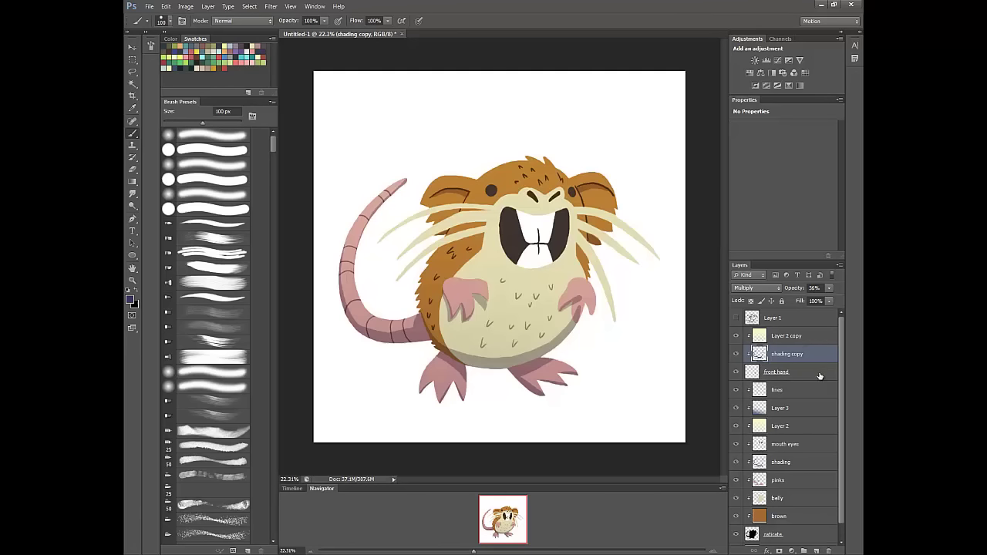
Paint shadows along the front hand on the shading copy layer and undo the last stroke
{"action": "left_click_drag", "start_coordinate": [562, 293], "coordinate": [585, 315]}
{"action": "key", "text": "ctrl+z"}
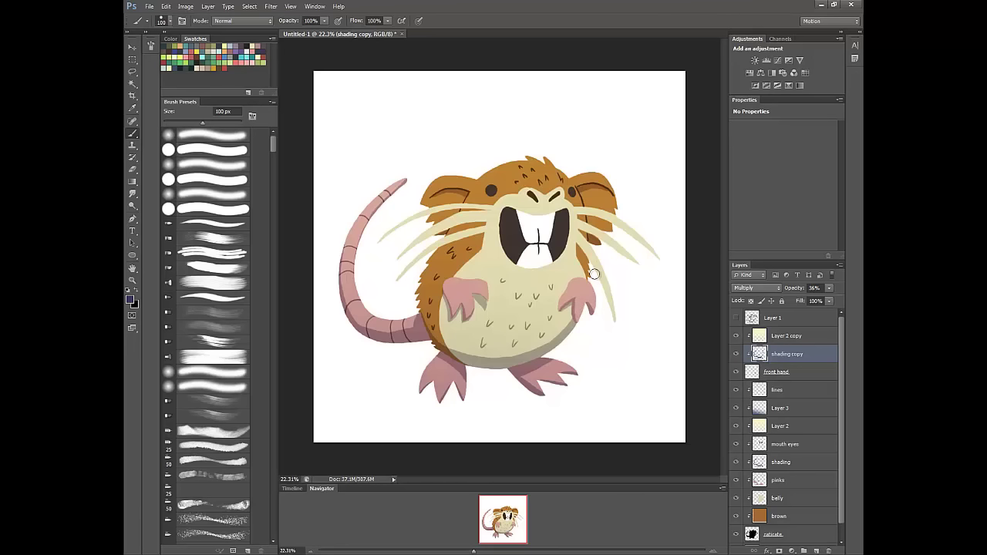